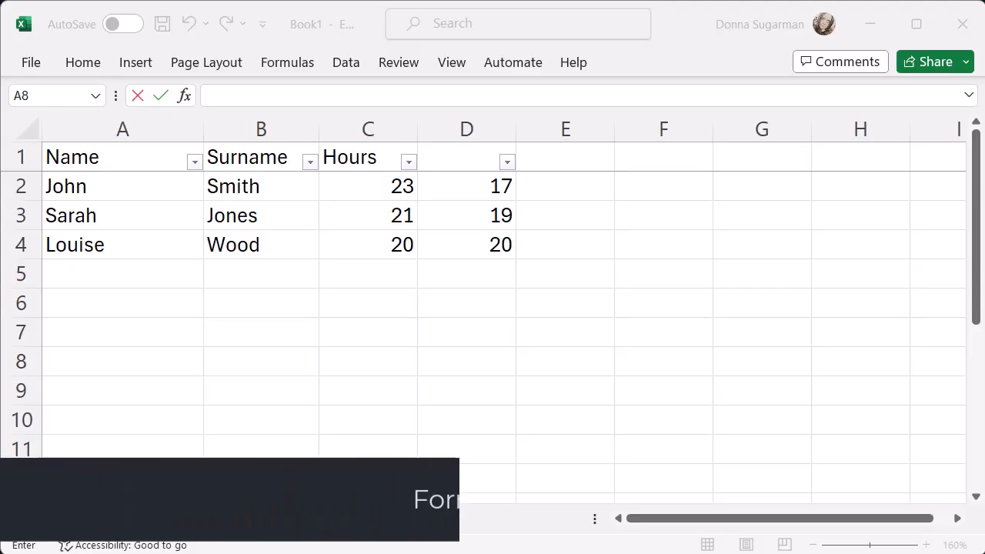
Browse the number format categories for cell A2 and apply the Text format.
click(107, 186)
right_click(106, 186)
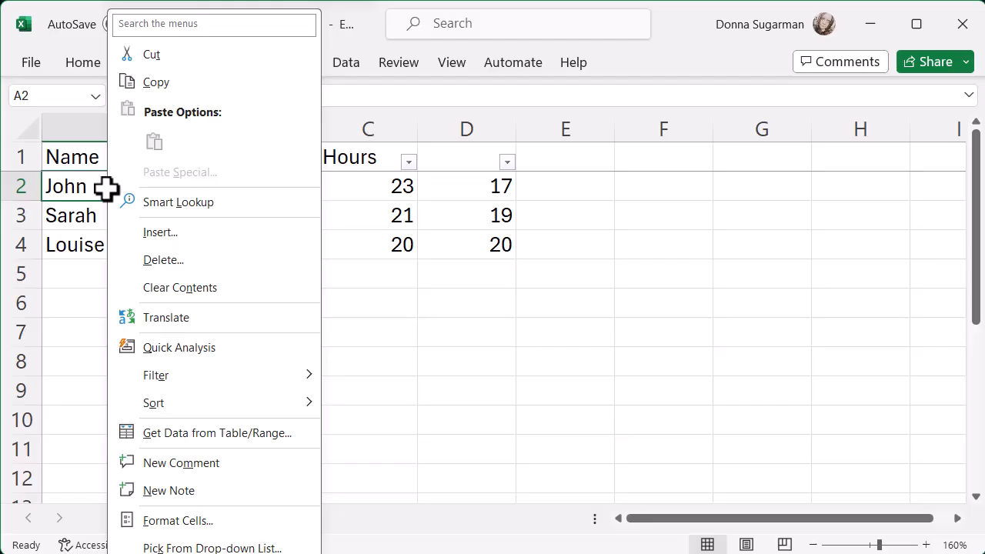
click(183, 521)
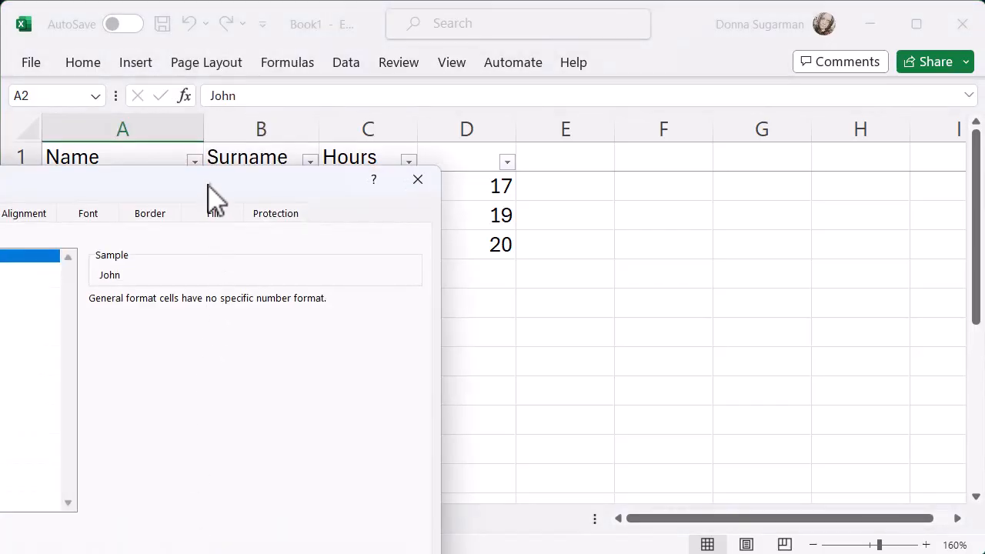
drag(207, 185, 388, 54)
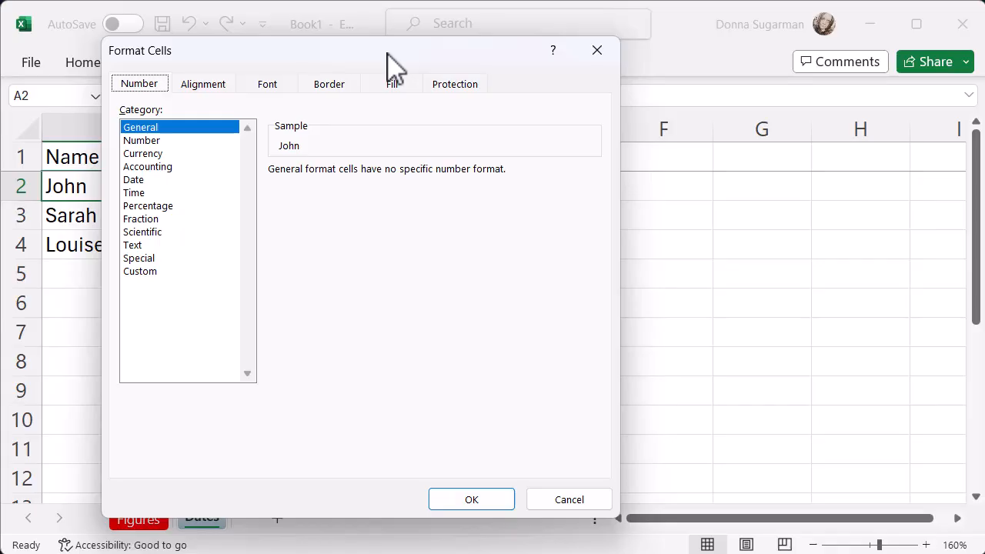
click(150, 145)
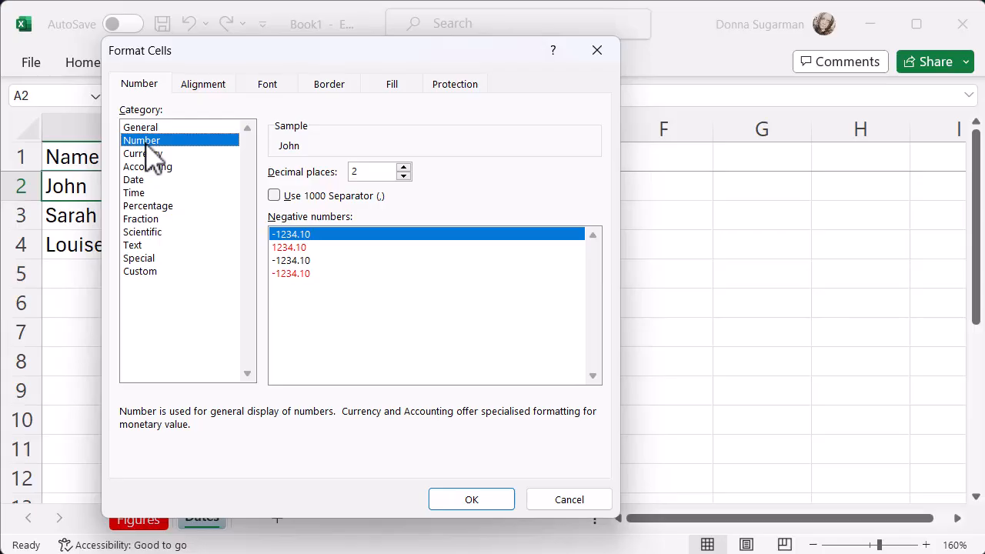
double_click(404, 176)
click(158, 157)
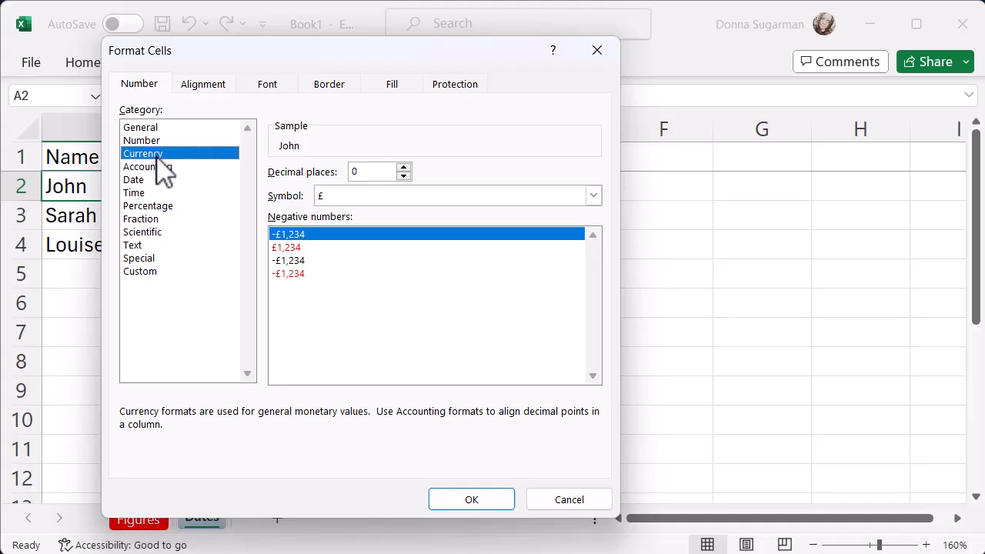
click(151, 181)
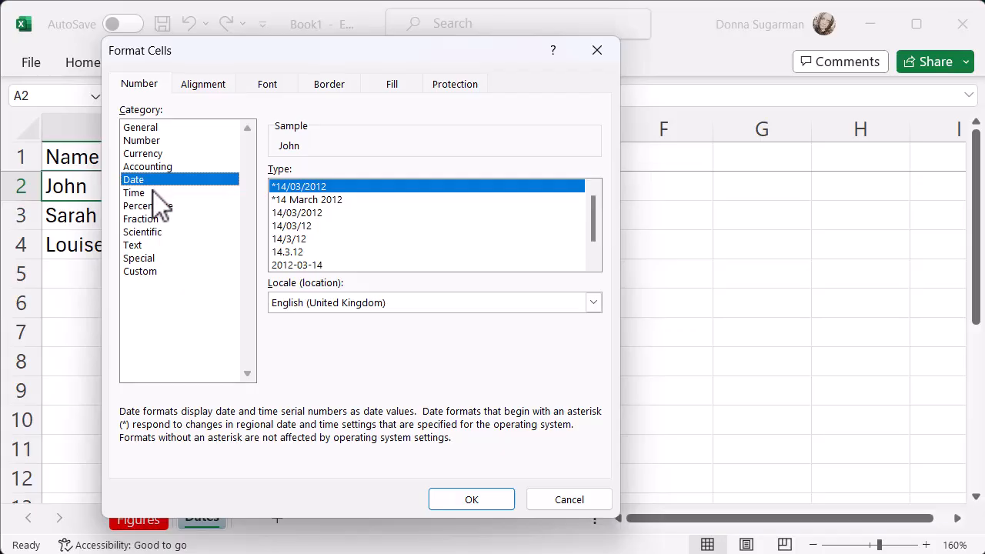
click(154, 194)
click(155, 206)
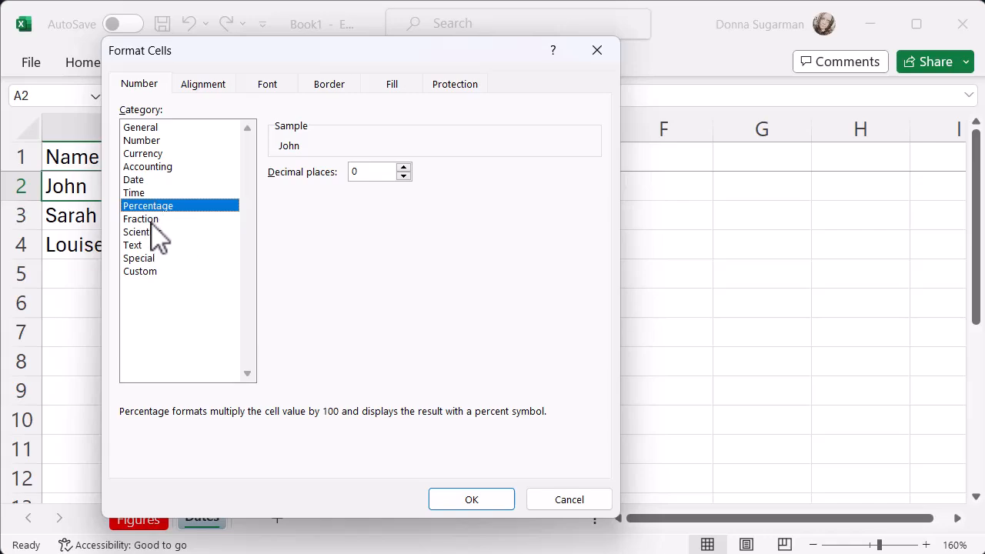
click(141, 245)
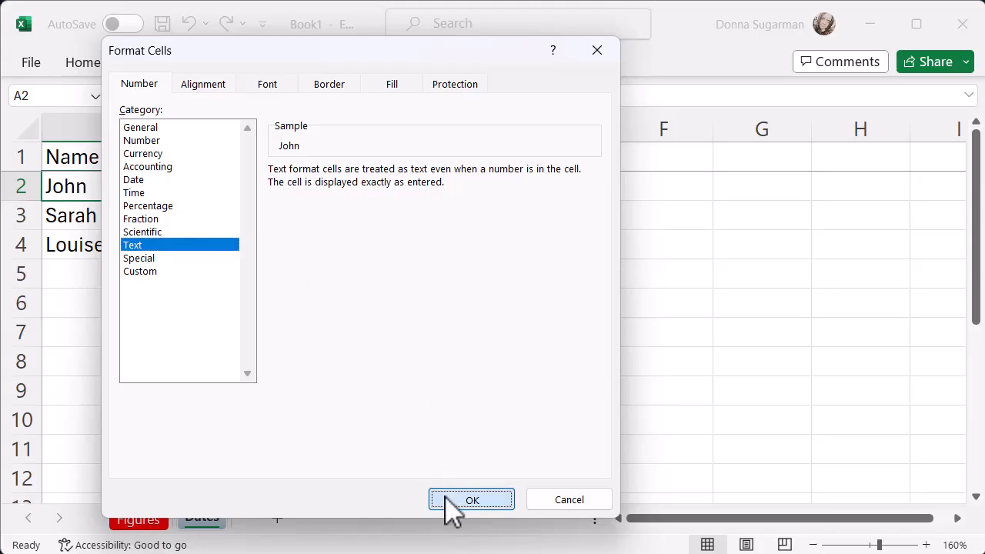
click(471, 500)
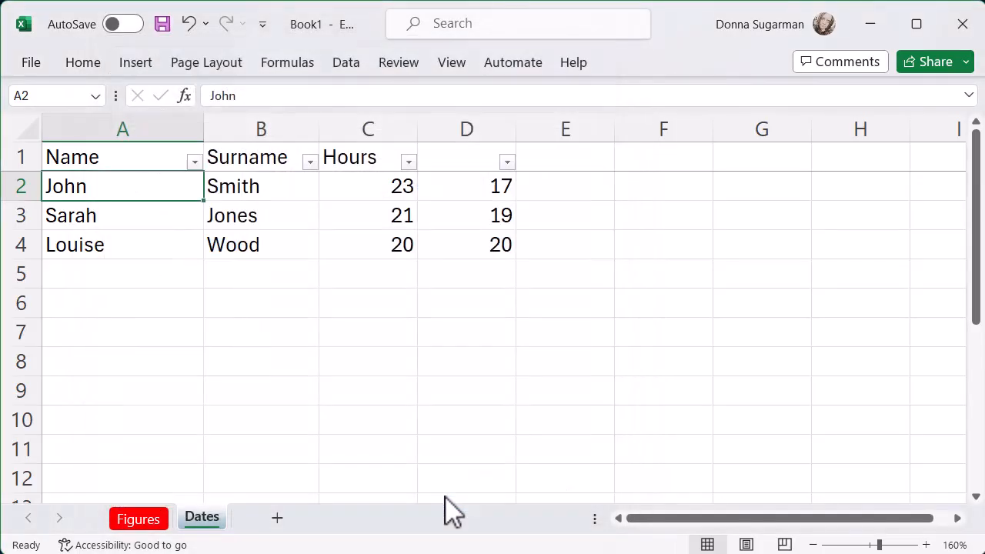
Format cell C2 as Number with 0 decimal places.
click(392, 187)
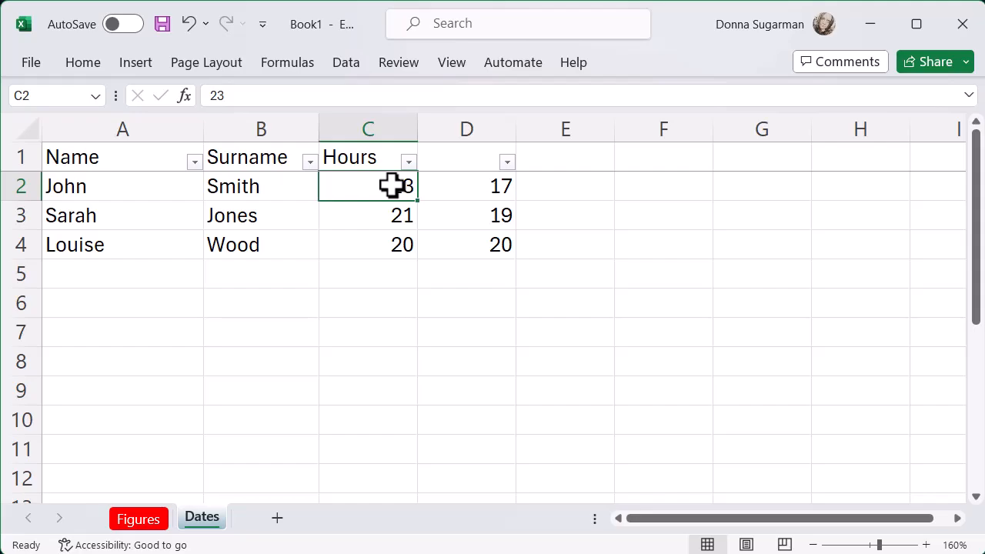
right_click(393, 185)
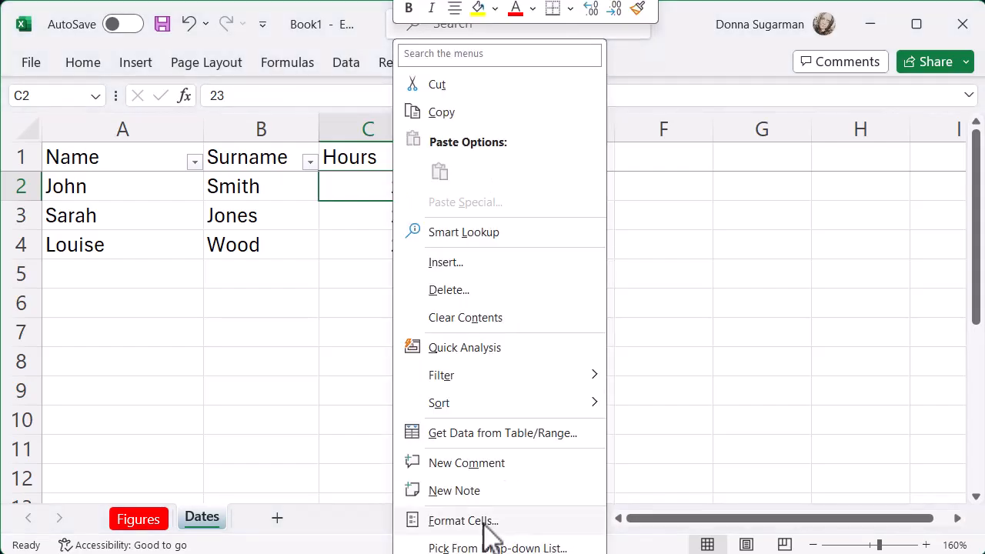
click(485, 523)
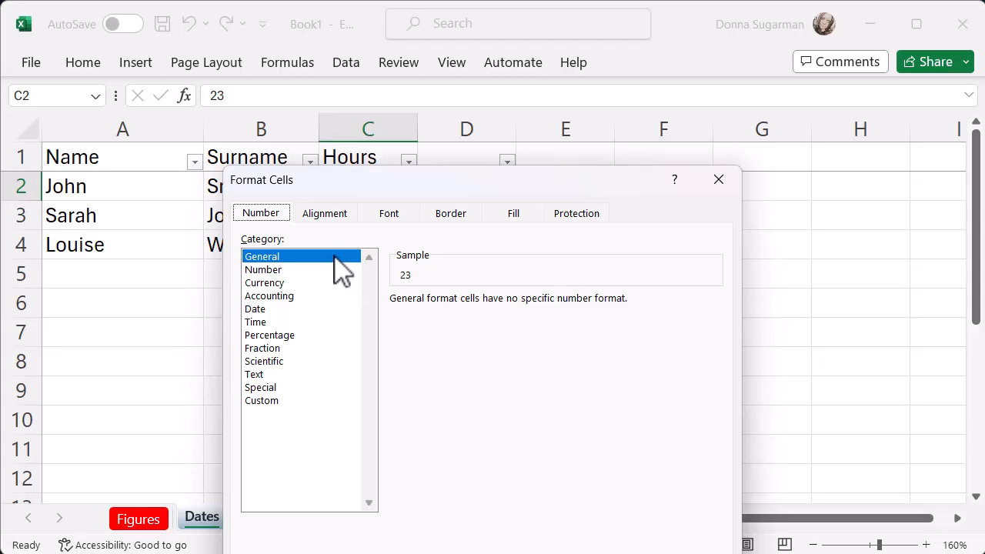
click(316, 270)
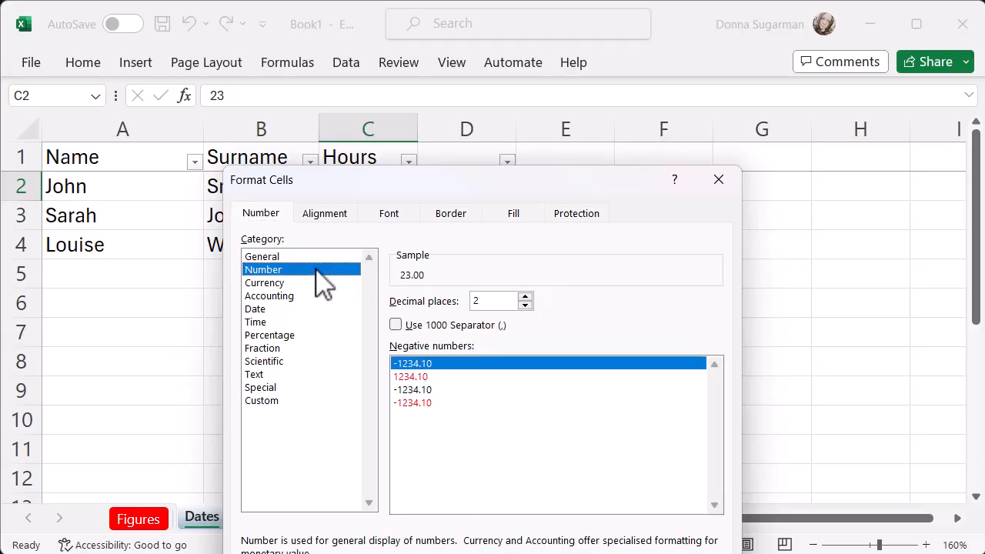
click(525, 305)
click(526, 304)
drag(541, 182, 531, 40)
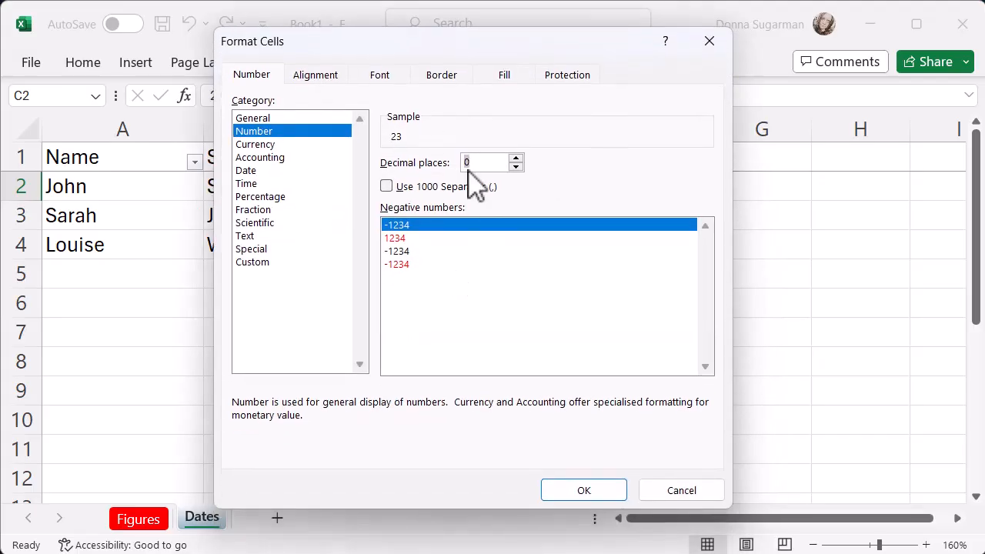
click(559, 502)
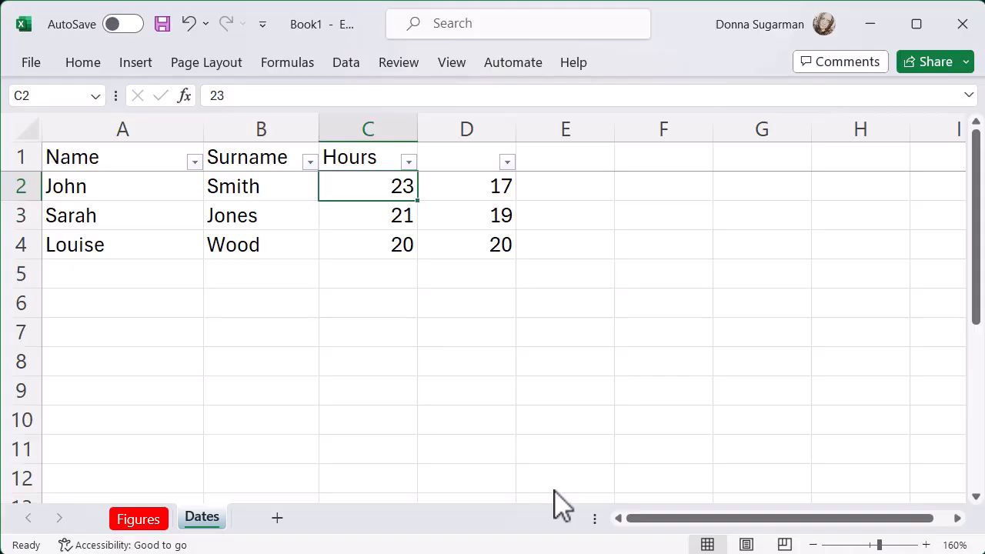
Keep the Home ribbon permanently displayed above the worksheet.
click(83, 63)
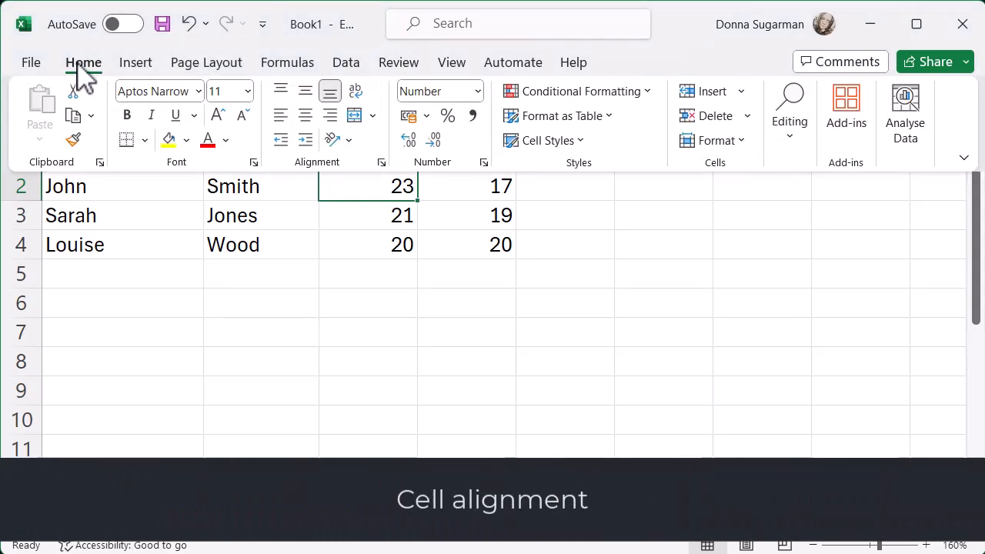
click(964, 159)
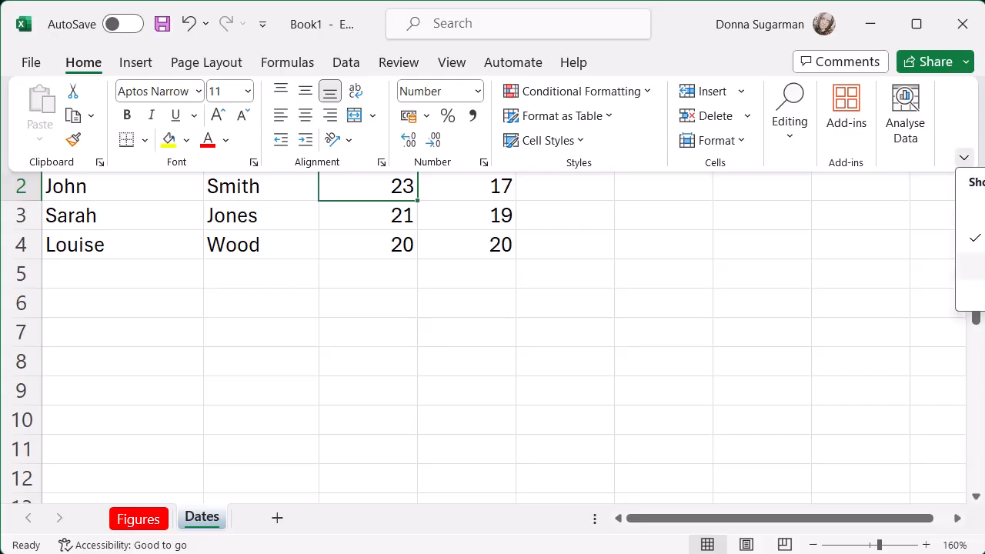
click(971, 267)
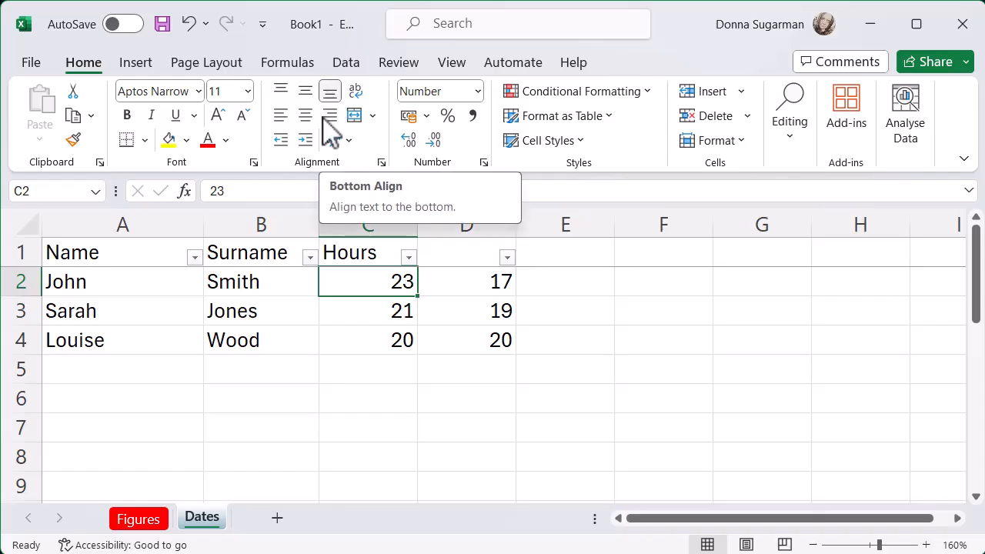
click(234, 285)
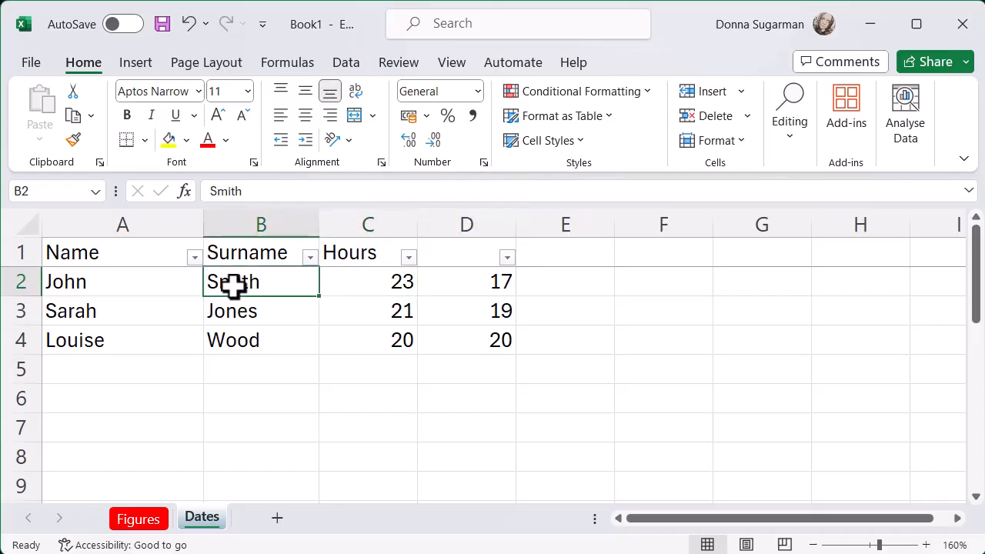
click(153, 286)
click(147, 311)
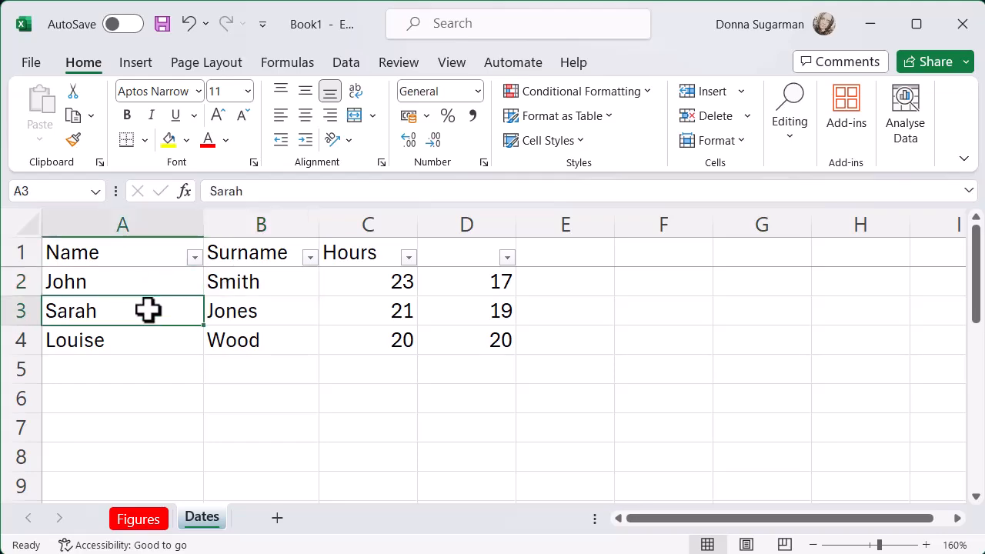
click(231, 321)
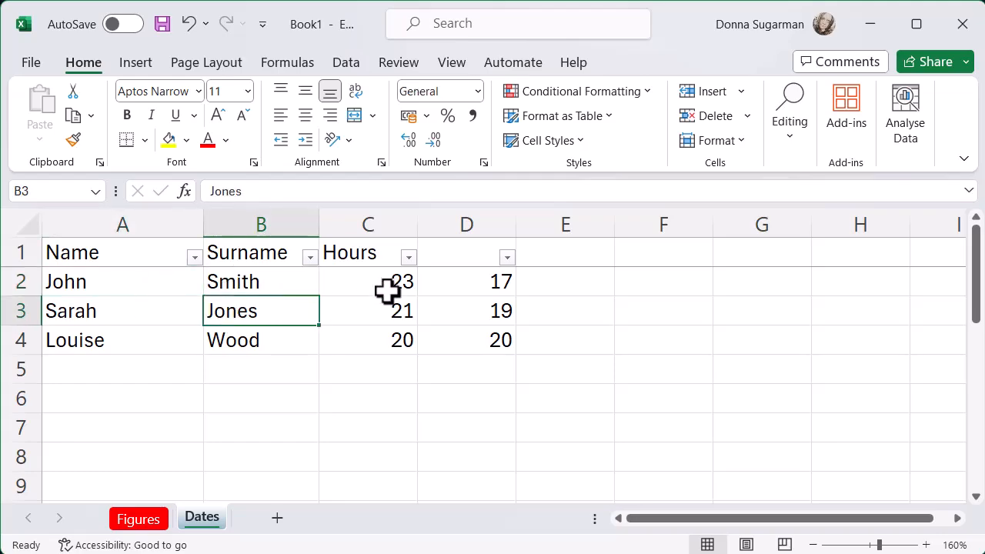
Centre the Hours values in C2:C4 horizontally.
drag(389, 286, 389, 329)
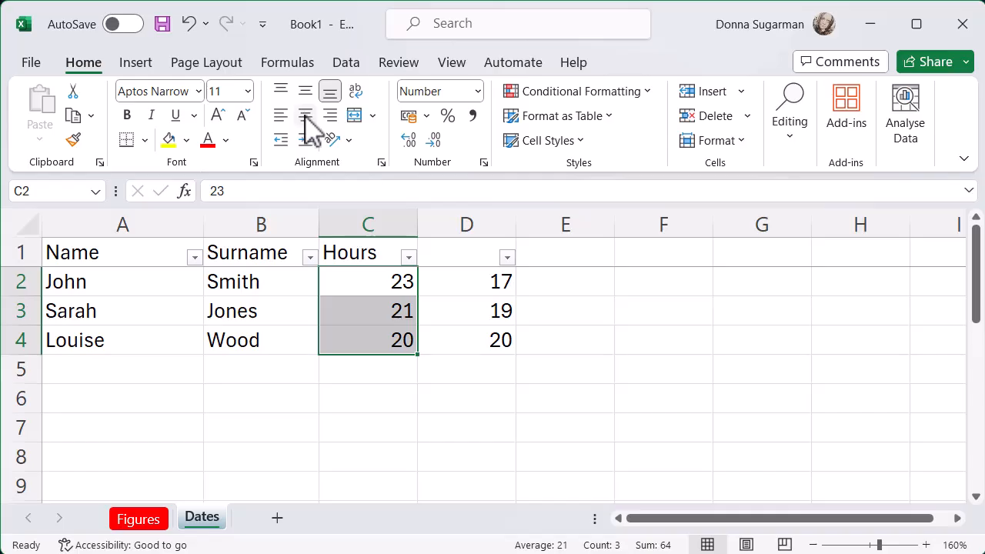
click(306, 115)
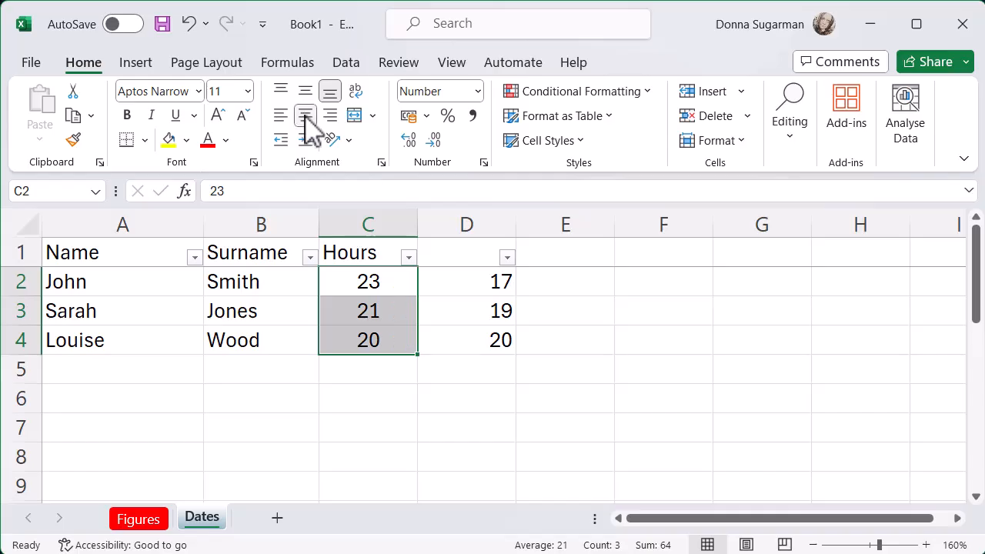
click(405, 428)
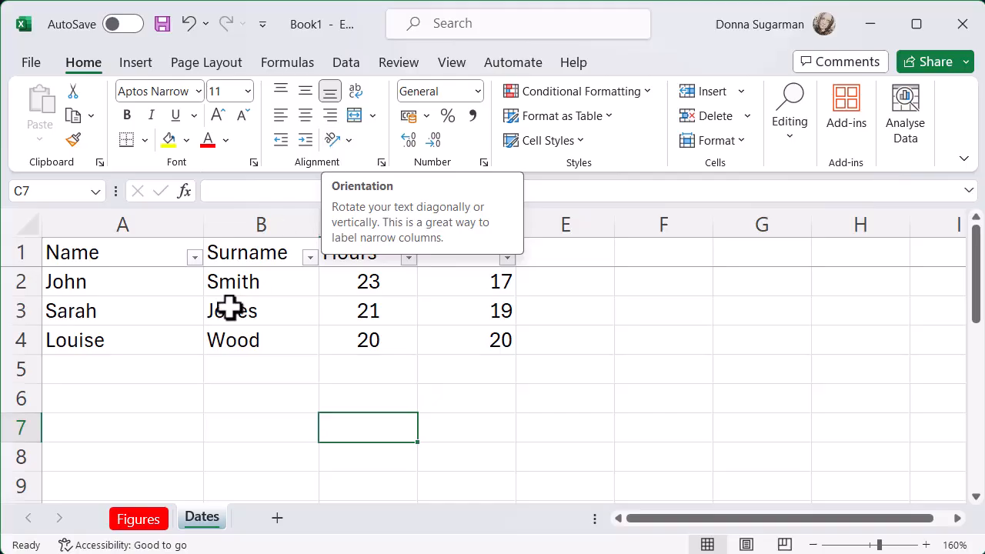
Angle the text in cell A4 anti-clockwise and narrow column A to roughly the width of the first names.
click(114, 341)
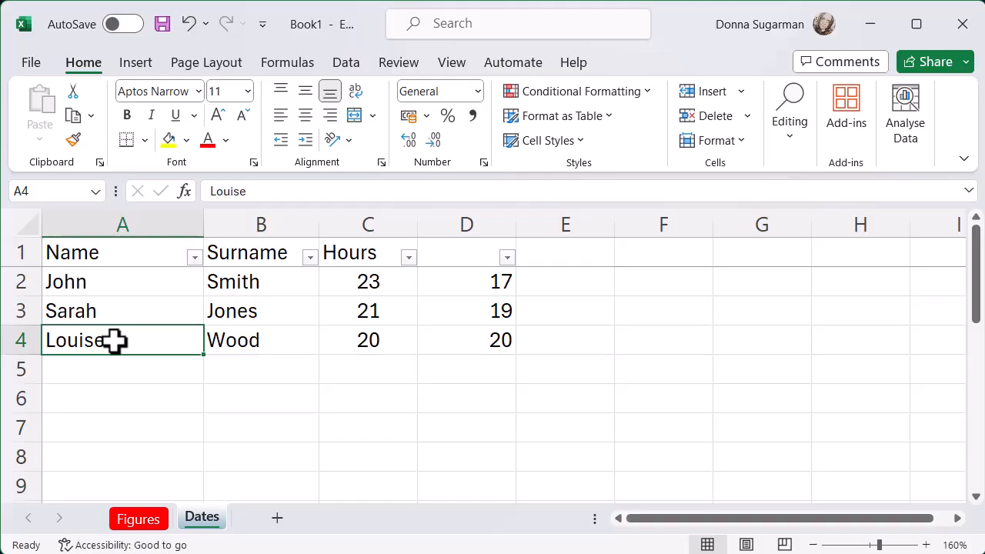
click(349, 142)
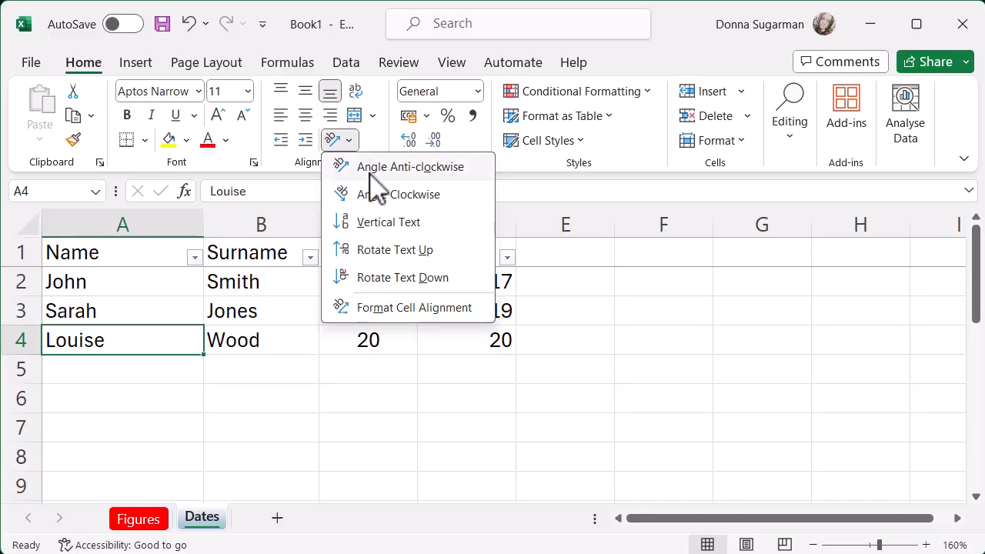
click(377, 168)
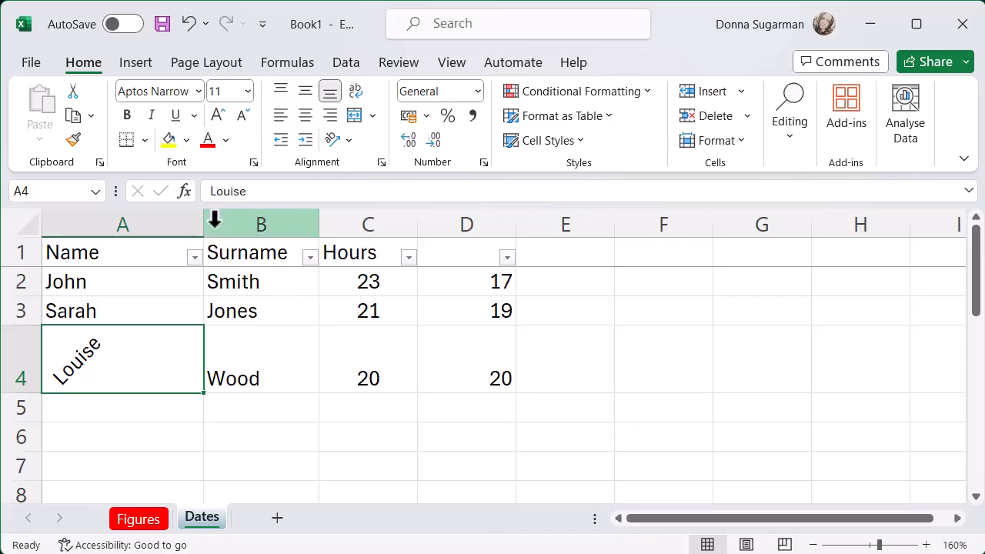
drag(204, 225, 110, 223)
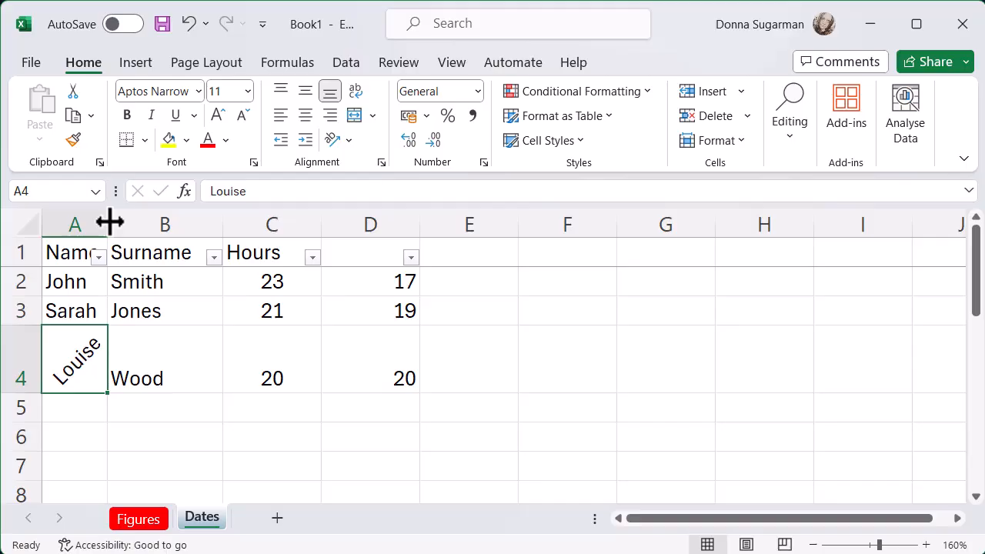
click(103, 439)
right_click(103, 439)
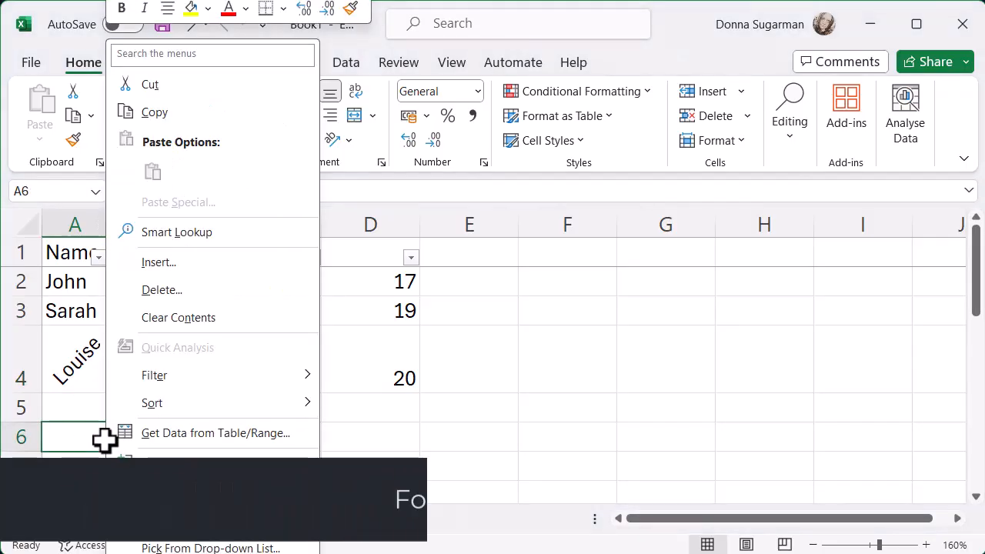
key(Escape)
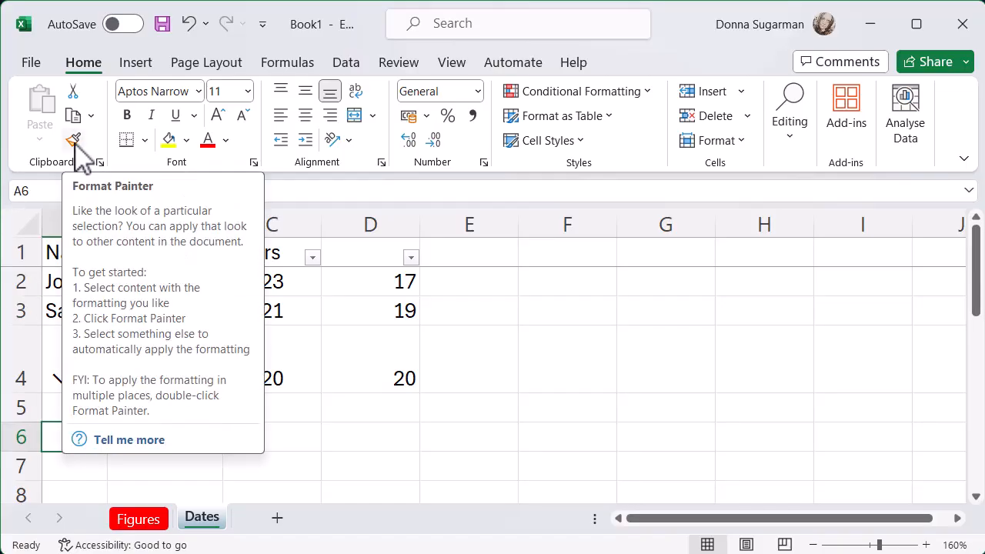
click(327, 412)
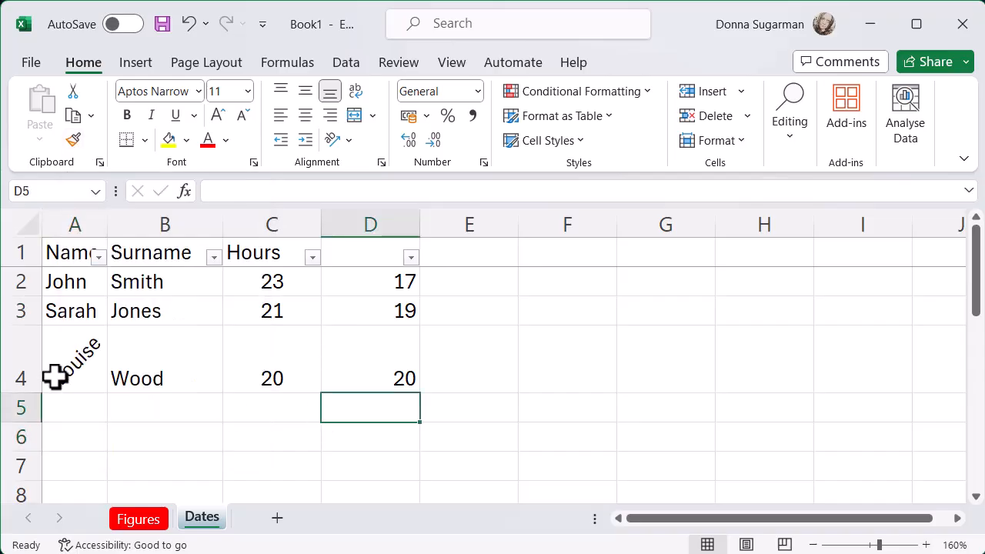
Copy the formatting of cell A4 onto cell A3 with Format Painter.
click(61, 364)
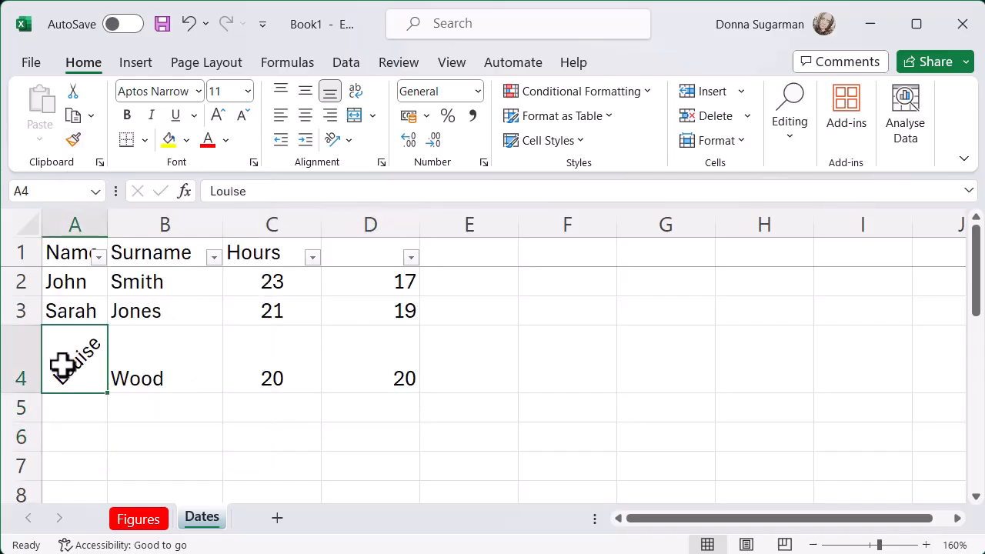
click(74, 141)
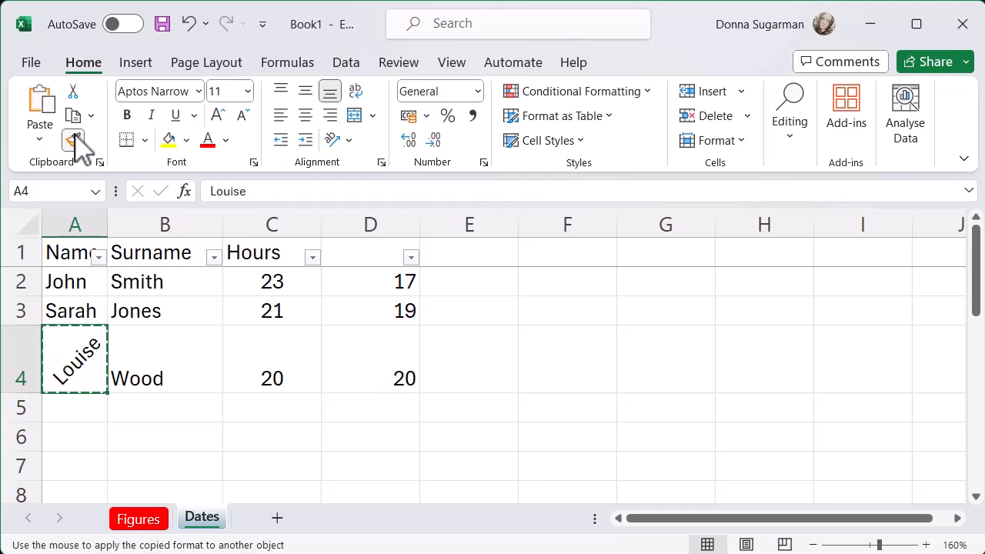
click(83, 315)
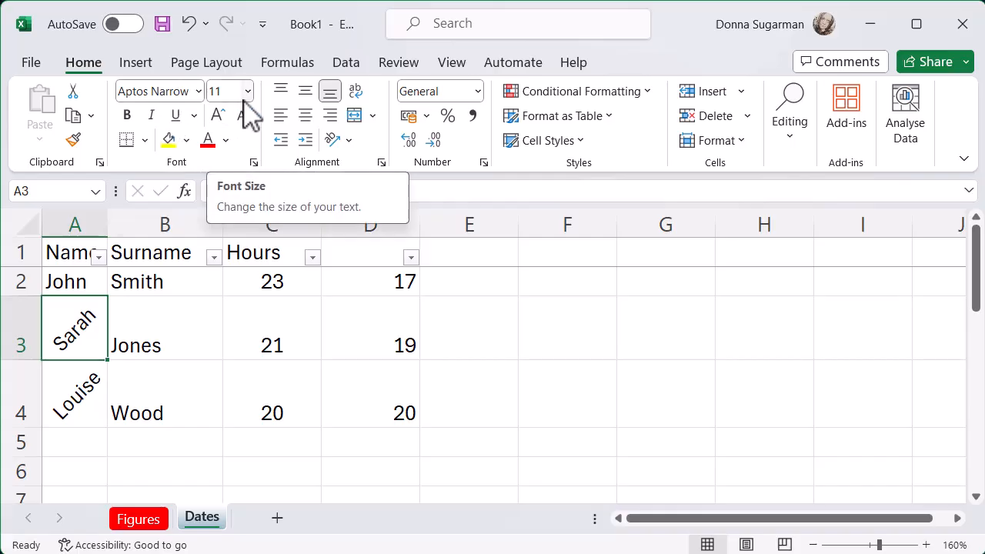
Set the surnames in B2:B4 to the Arial font at size 10.
click(164, 281)
drag(164, 281, 169, 398)
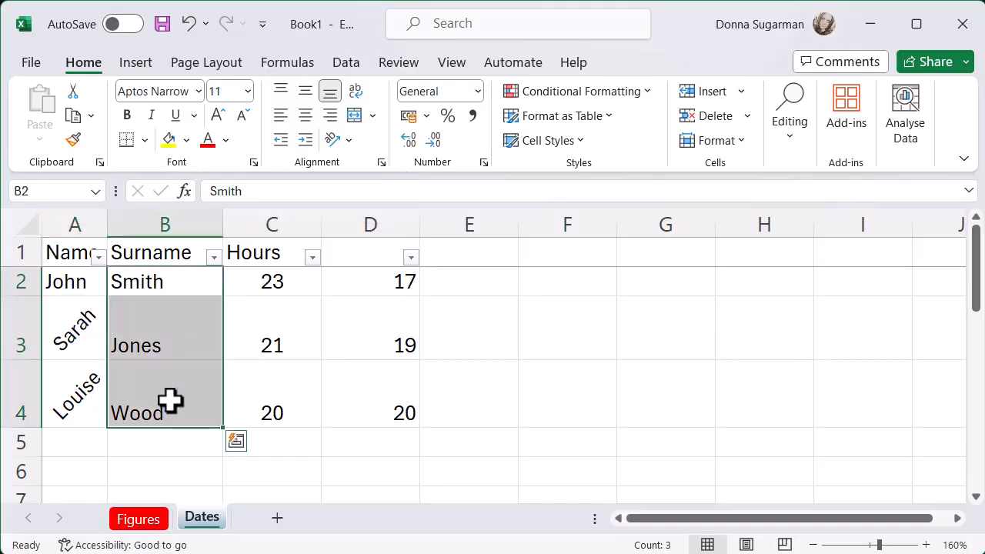
click(198, 92)
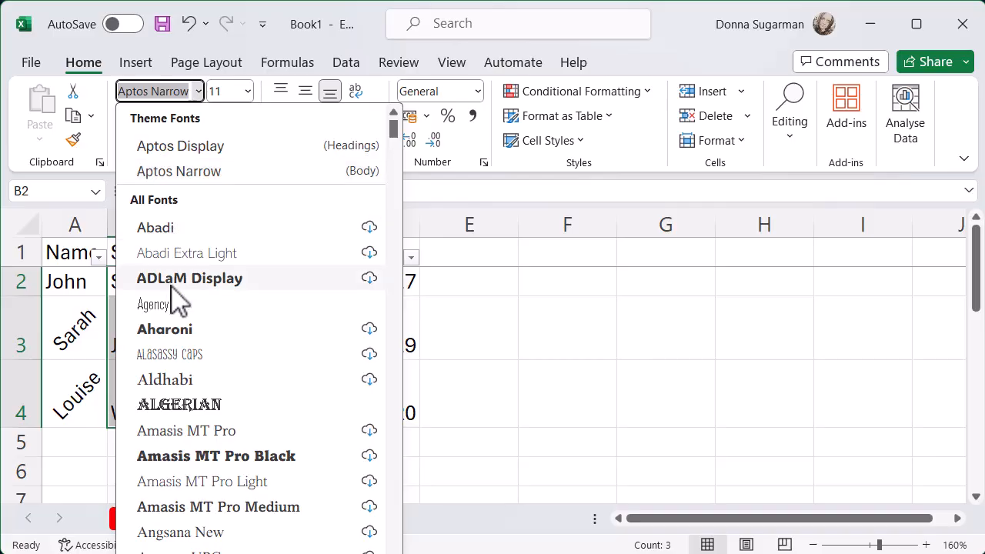
scroll(220, 481, down, 2)
scroll(219, 481, down, 4)
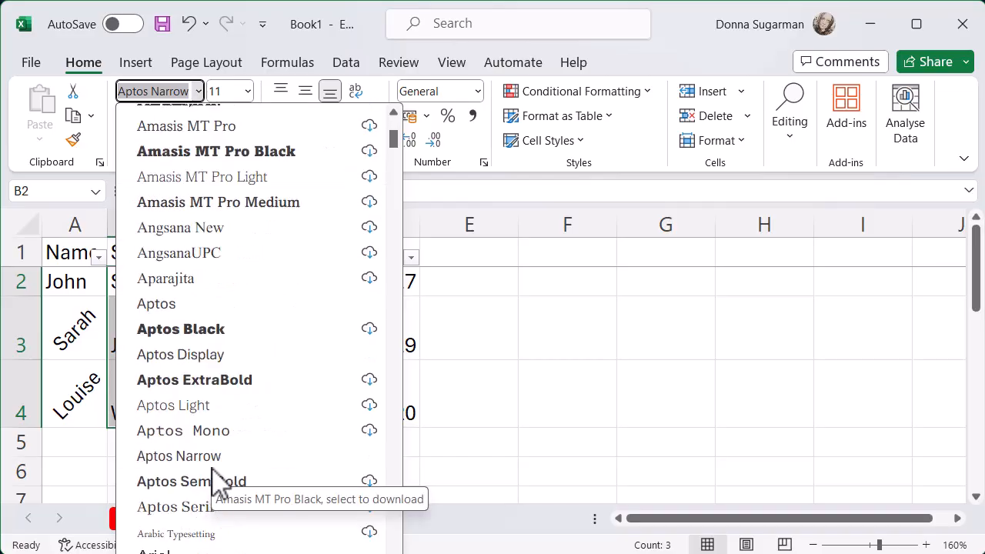
click(194, 402)
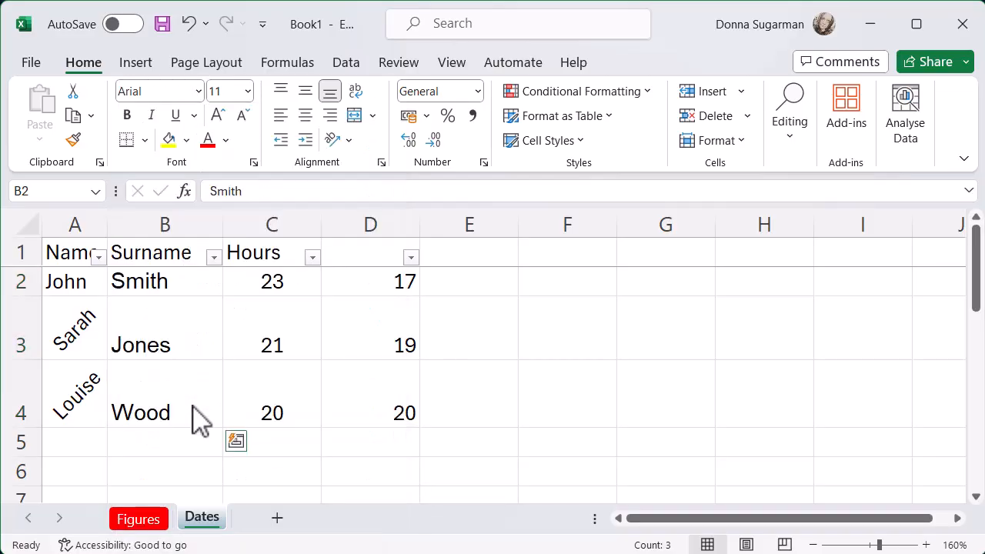
click(248, 91)
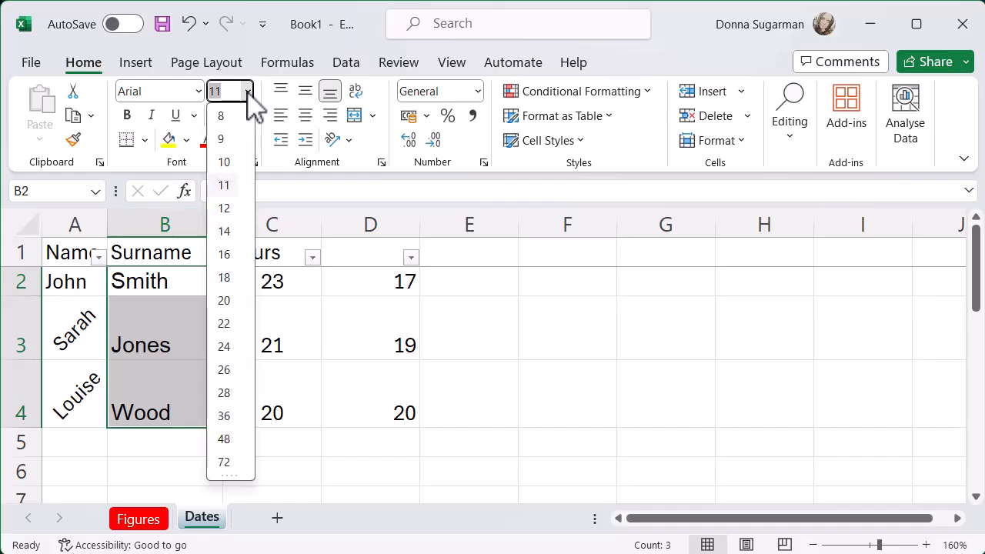
click(233, 160)
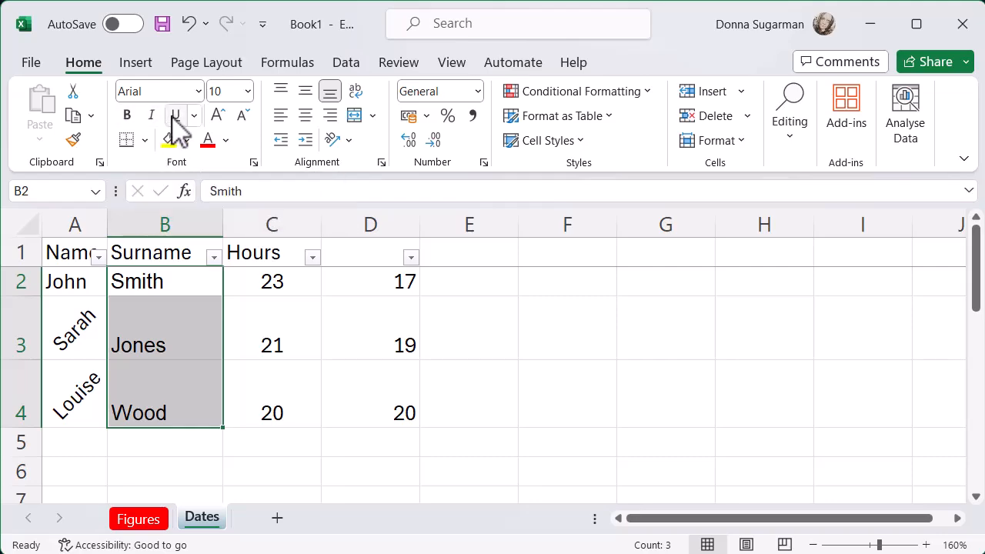
Change the font colour of the surnames in B2:B4 to the dark green theme colour.
click(226, 141)
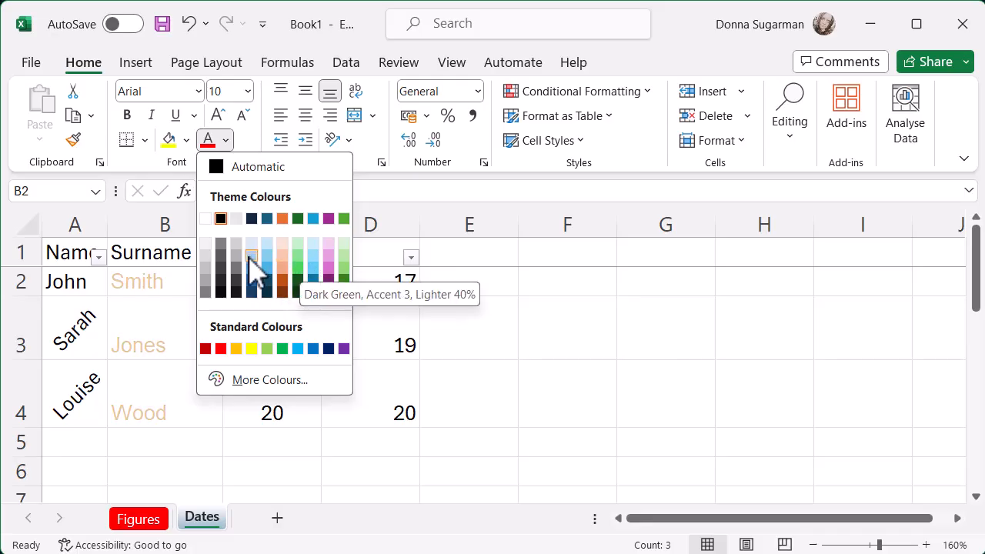
click(293, 222)
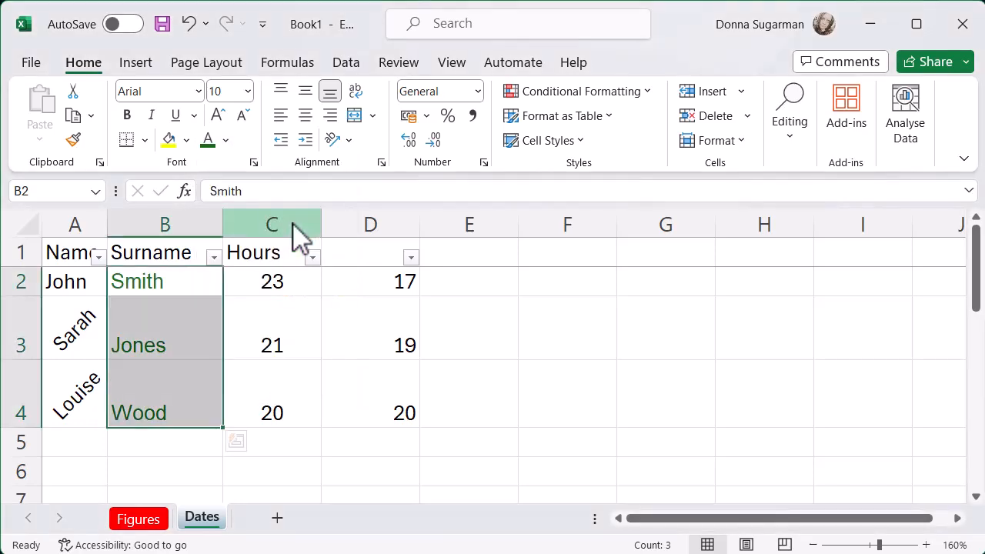
click(385, 346)
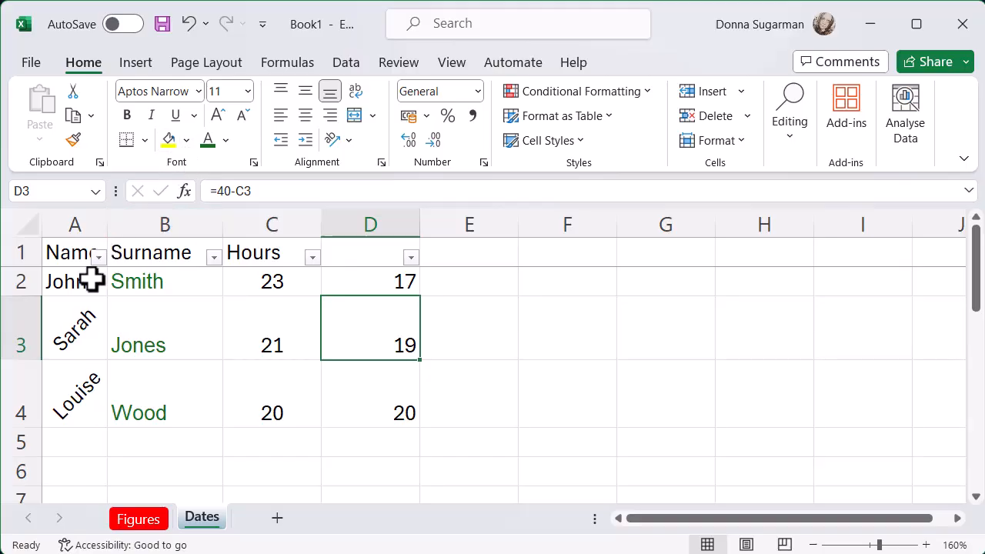
Fill the first-name cells A2:A4 with a light orange theme colour.
drag(86, 283, 79, 367)
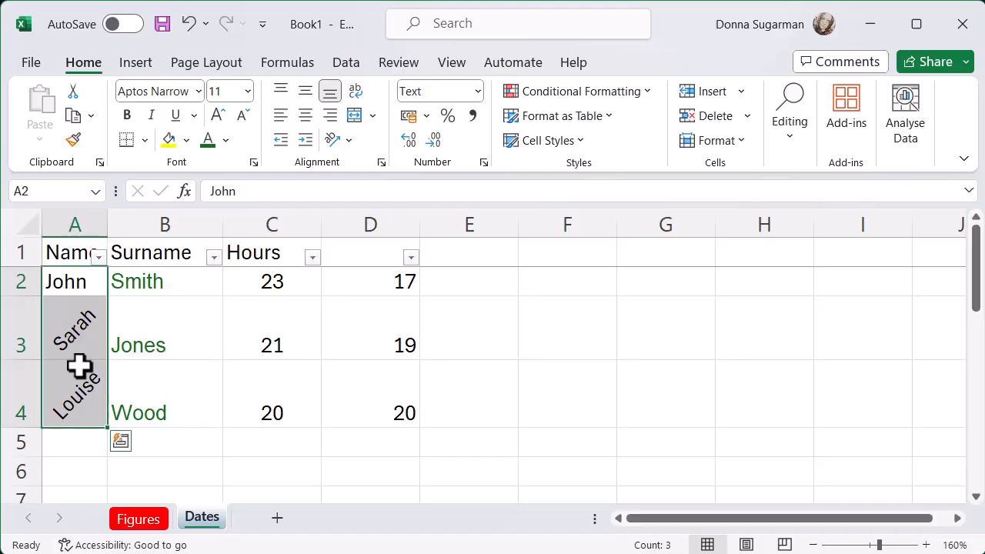
click(187, 141)
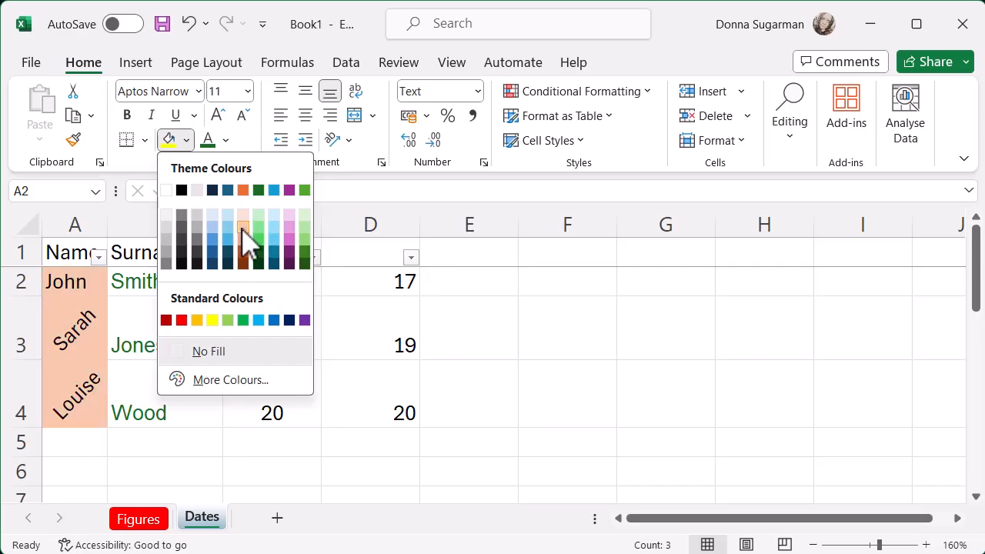
click(245, 250)
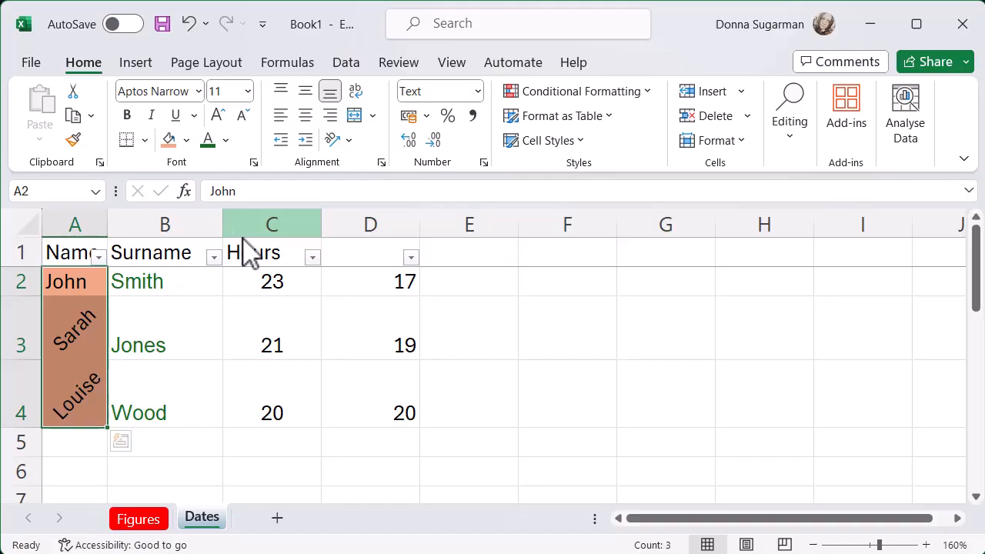
Apply All Borders to the whole table in A1:D4.
drag(59, 253, 381, 396)
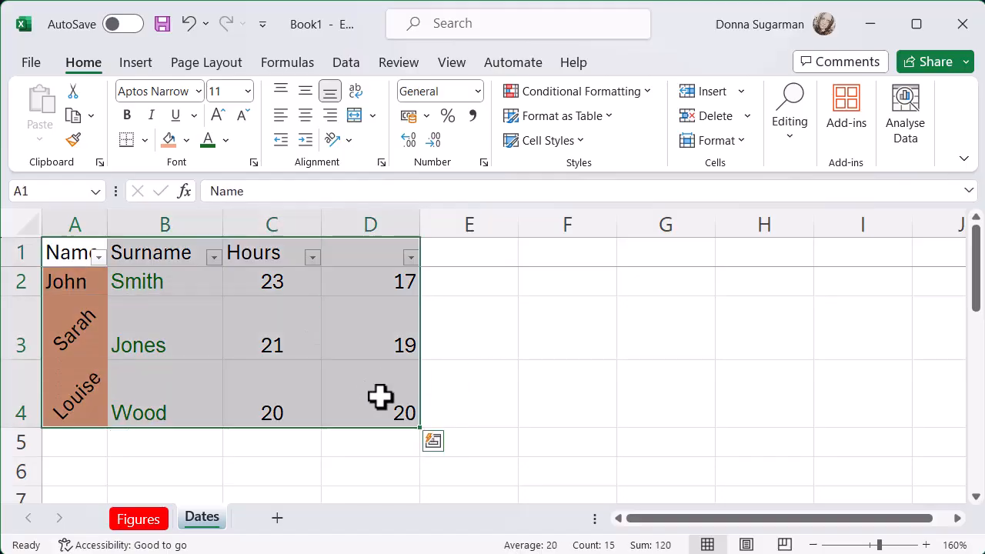
click(146, 141)
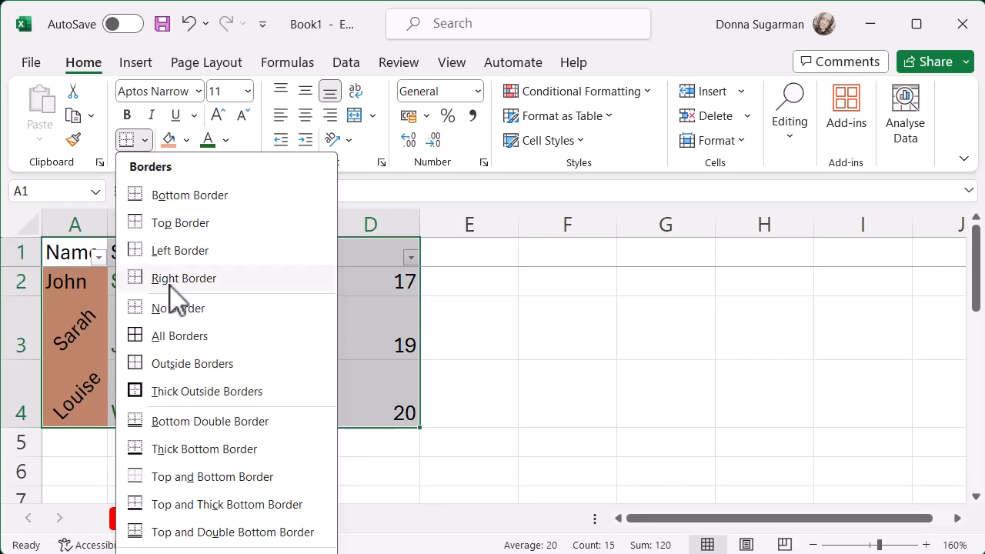
click(175, 339)
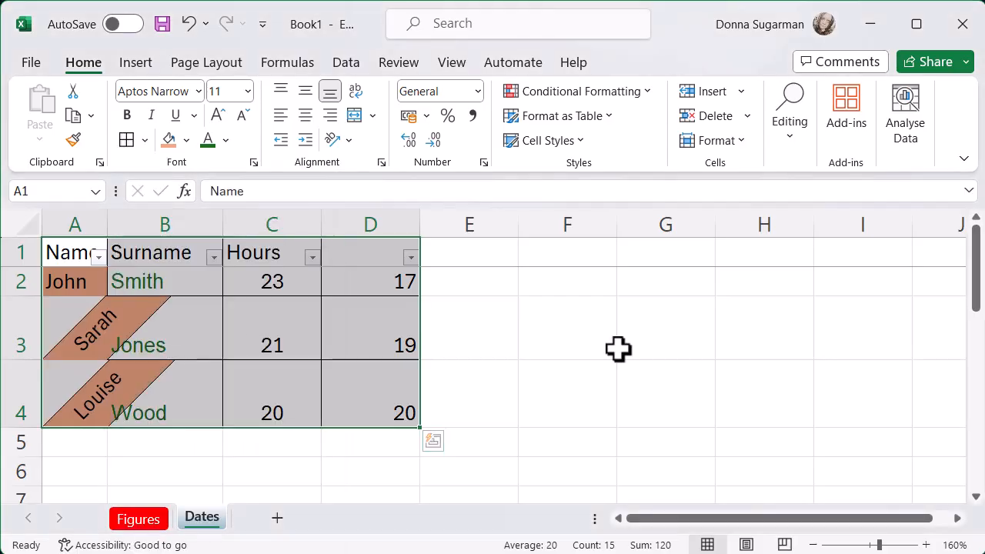
click(618, 348)
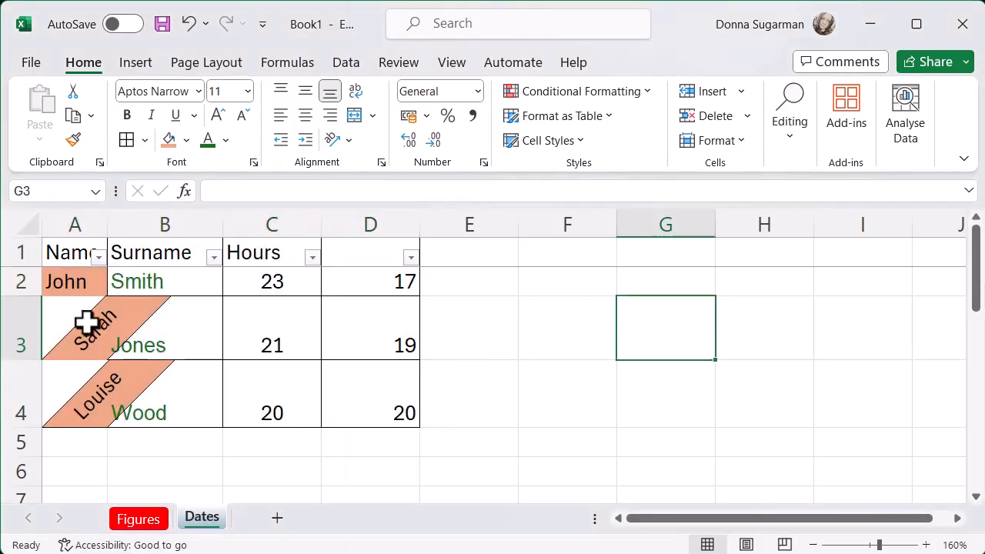
Turn off the anti-clockwise text angle in A3:A4 to make the first names horizontal.
drag(72, 315, 63, 388)
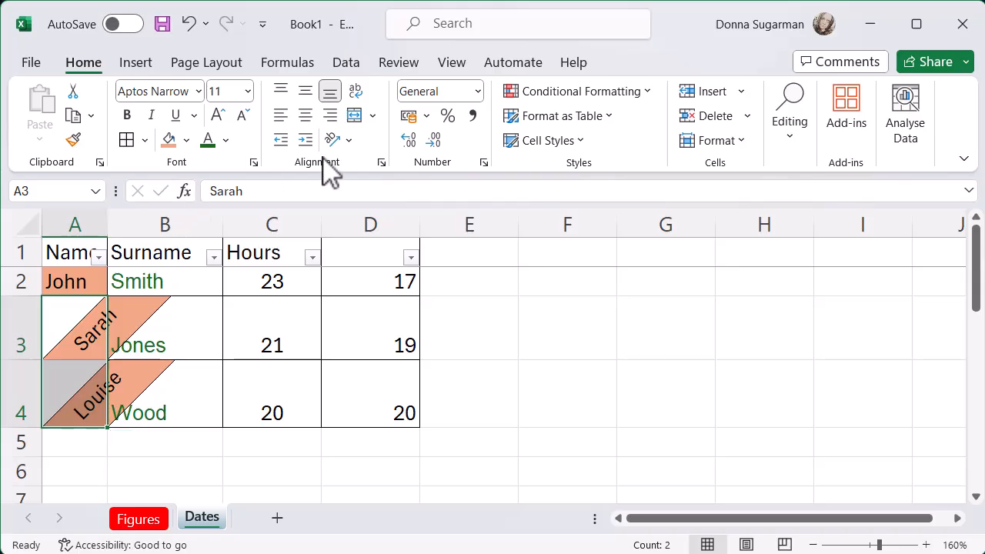
click(349, 140)
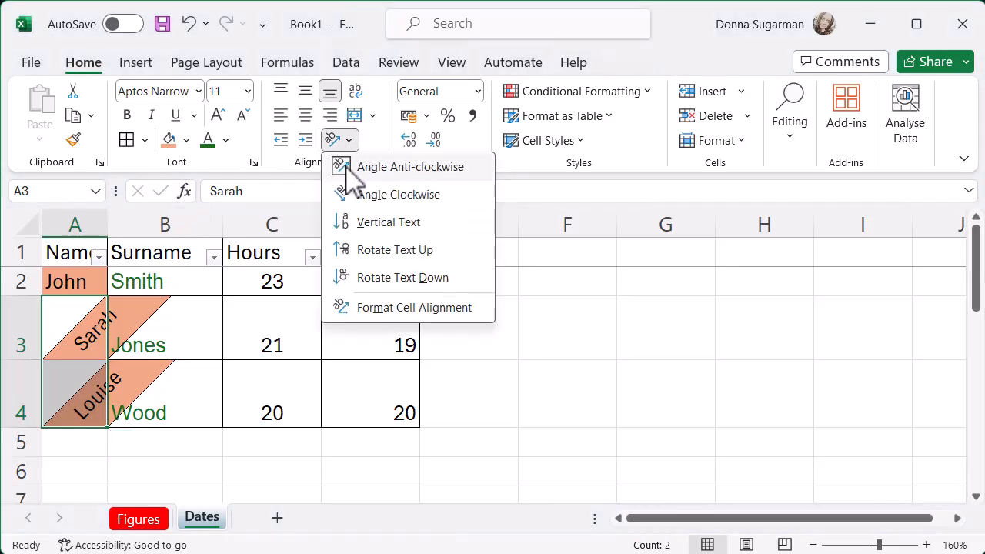
click(352, 168)
click(394, 402)
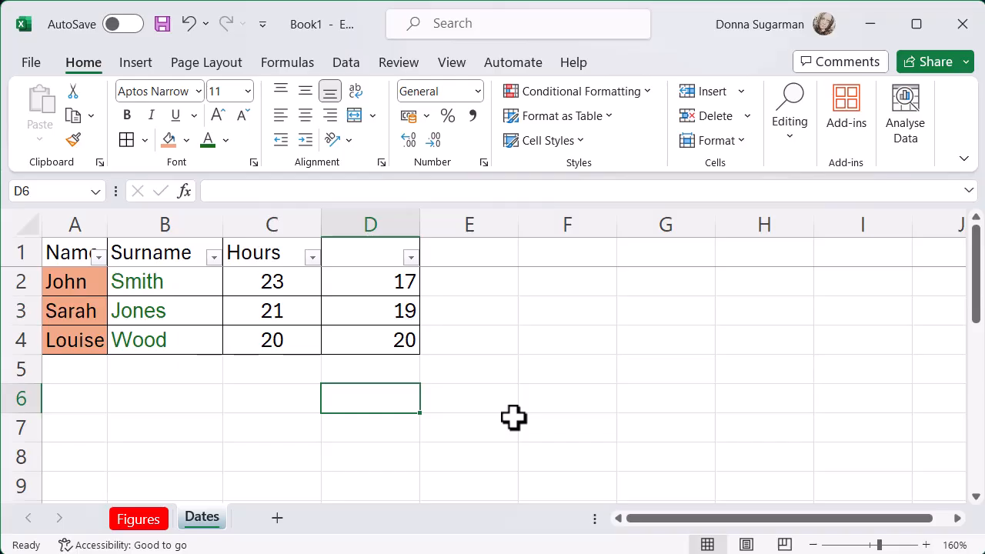
Check the bordered table in the print preview and return to the worksheet.
click(35, 63)
click(48, 394)
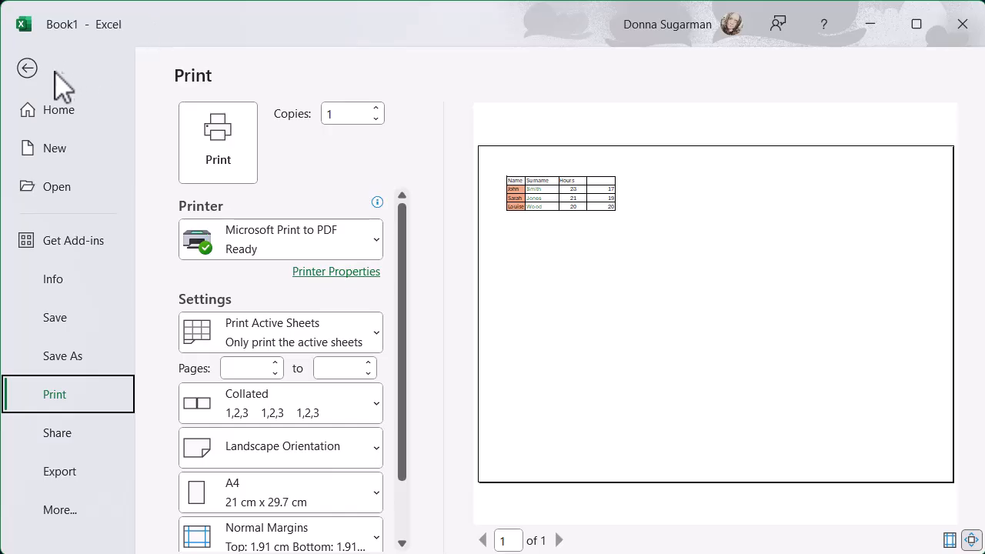
click(27, 68)
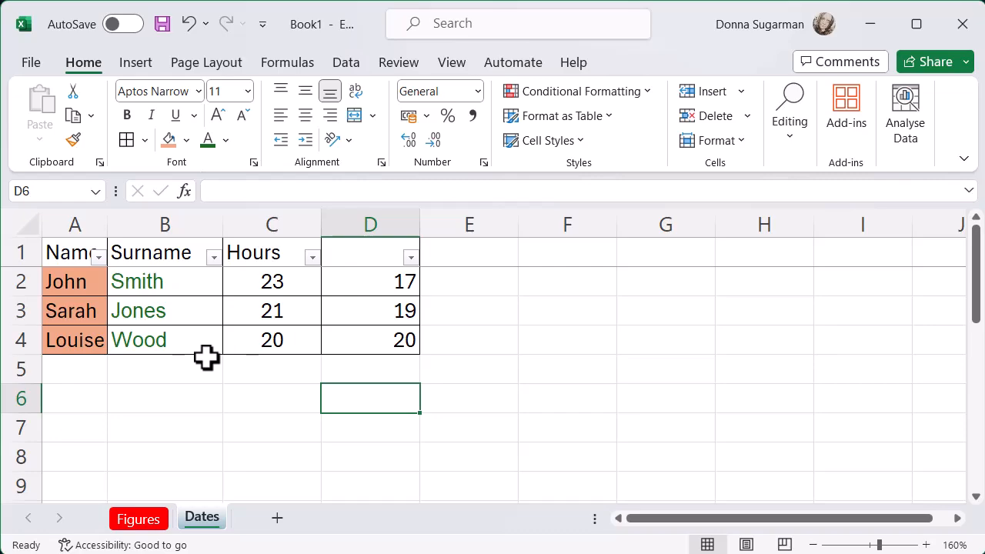
Enter a new person's first name in A7 and surname in B7.
click(81, 255)
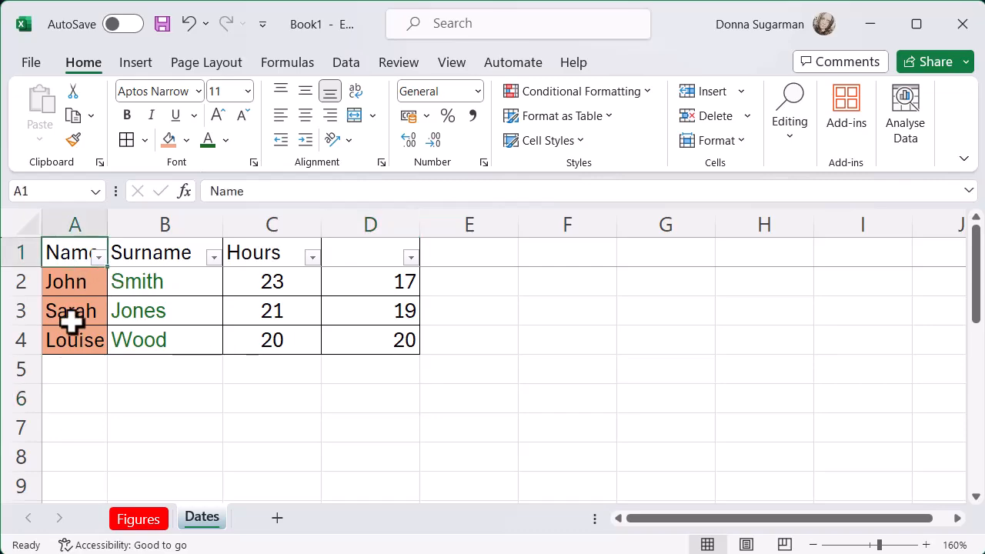
click(64, 424)
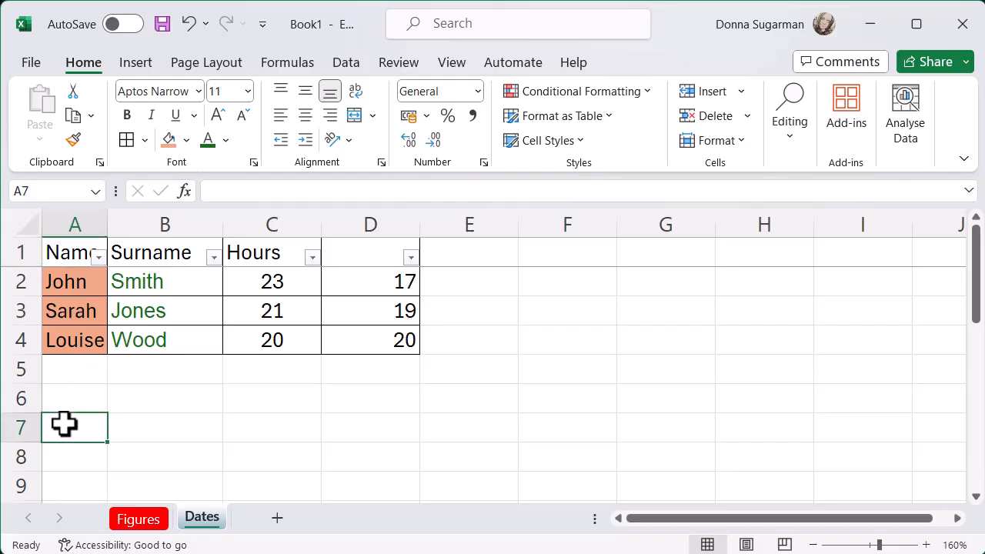
text(Harry)
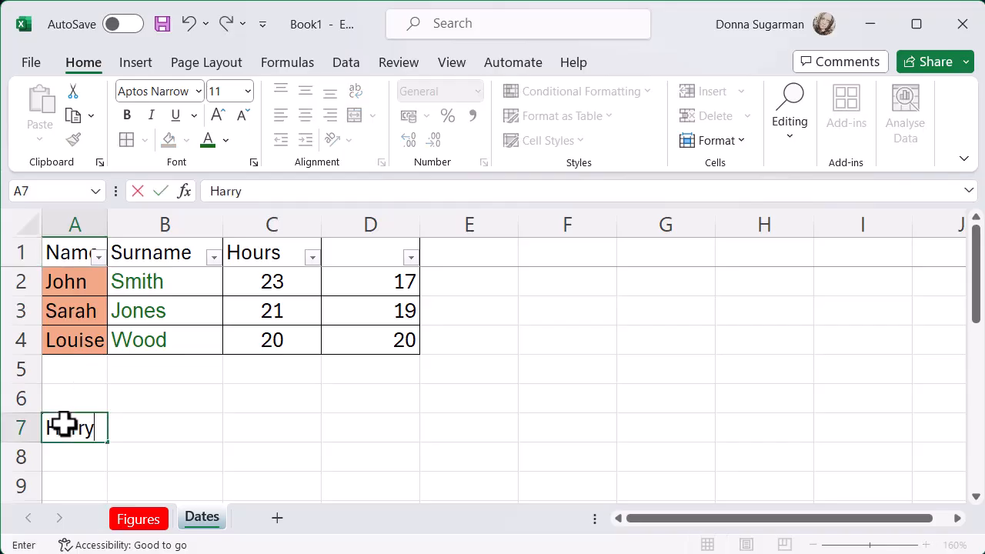
key(Tab)
text(Stuart)
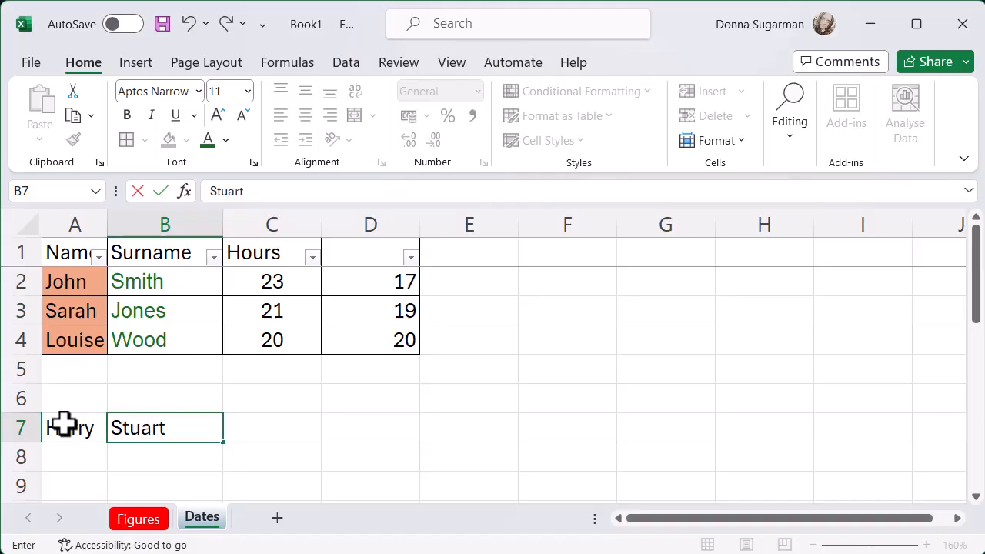
Copy the formatting of A4:B4 onto the new entry in A7:B7 with Format Painter.
drag(87, 339, 161, 342)
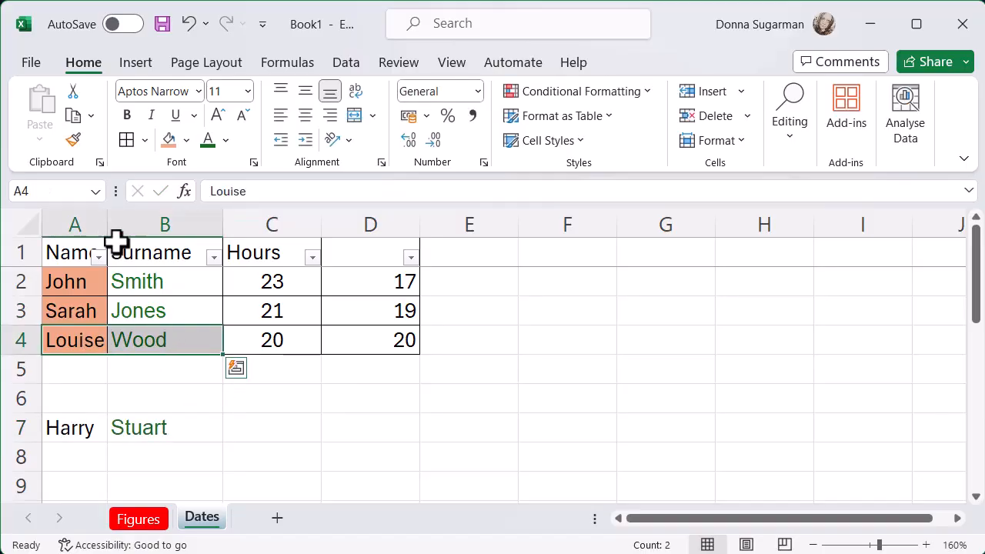
click(73, 139)
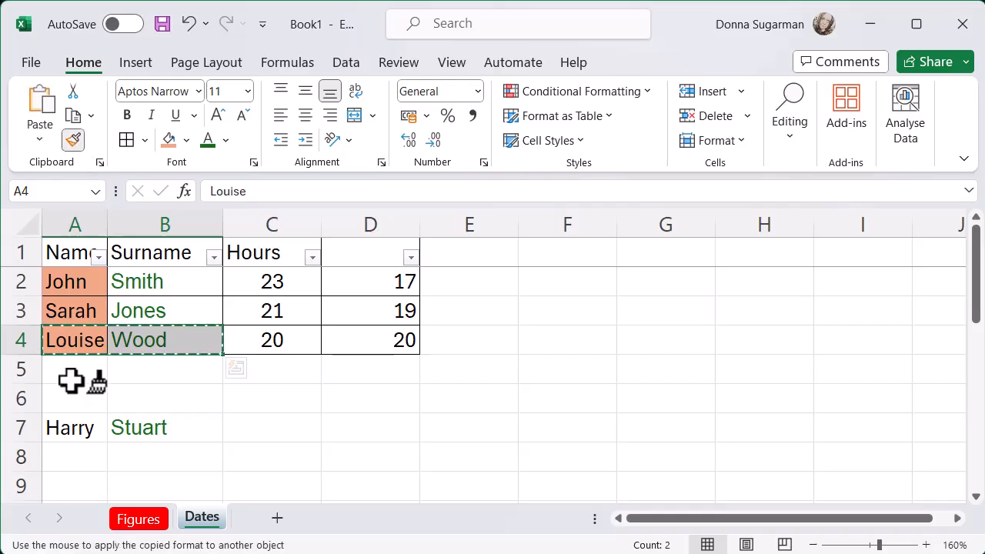
click(74, 429)
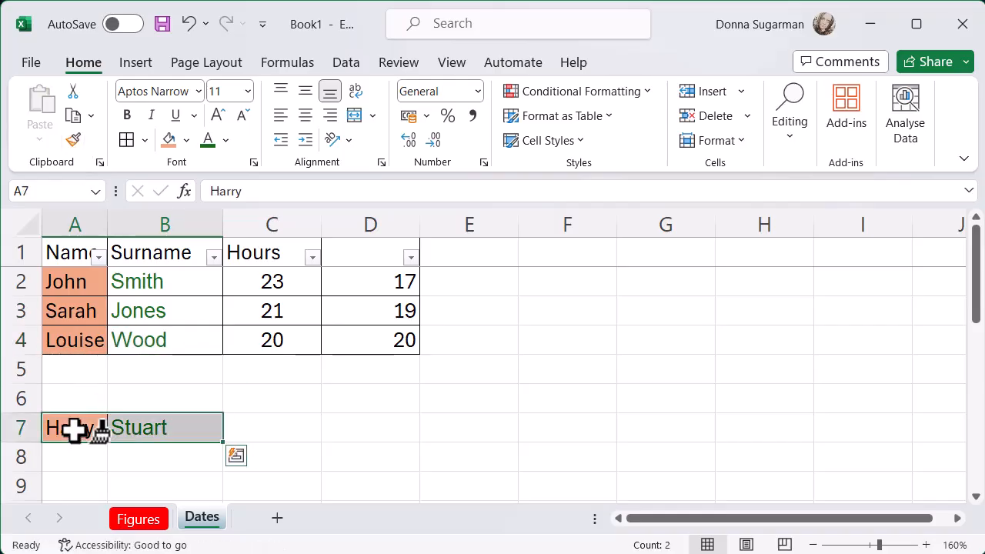
click(354, 420)
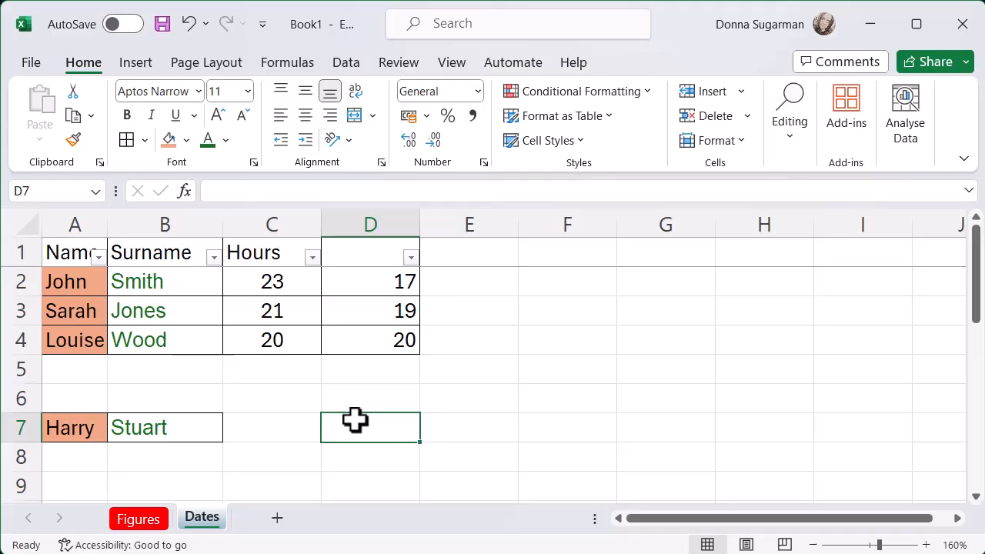